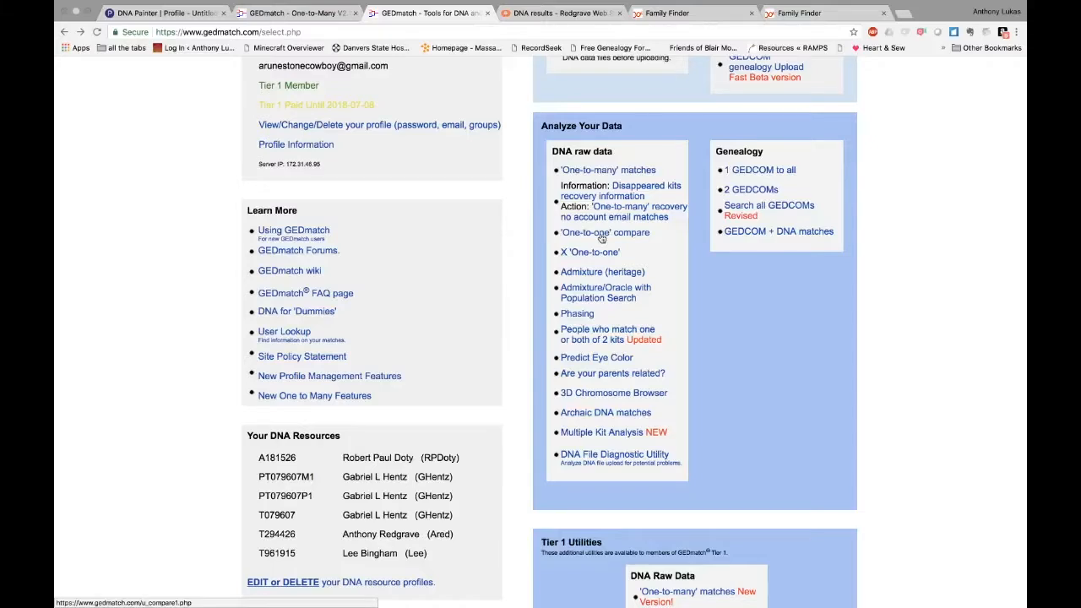
Open the One-to-one and X-DNA One-to-one comparison forms in new tabs
right_click(601, 232)
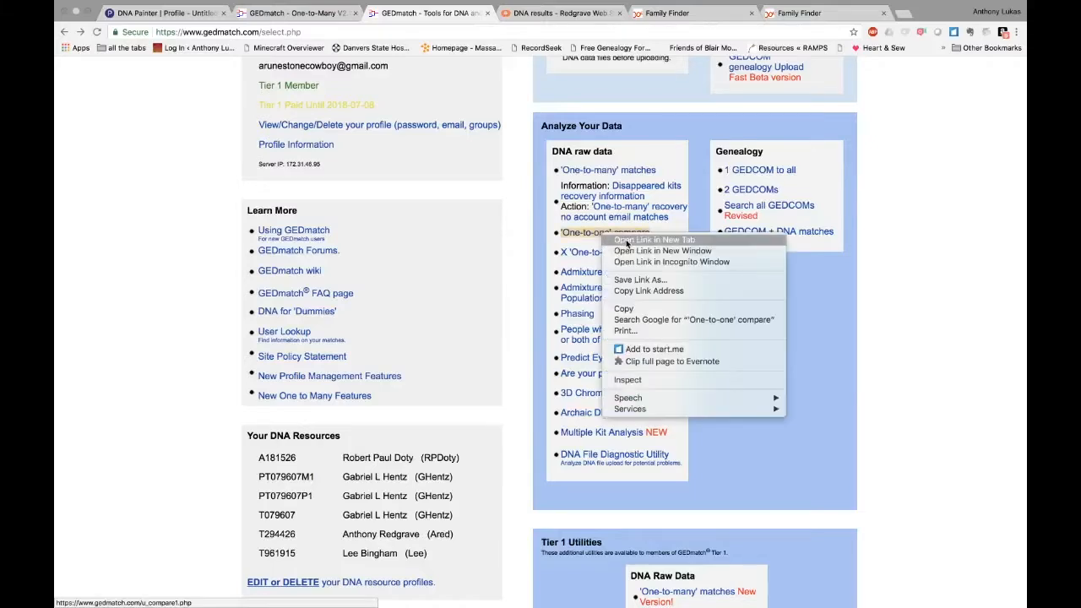
click(620, 242)
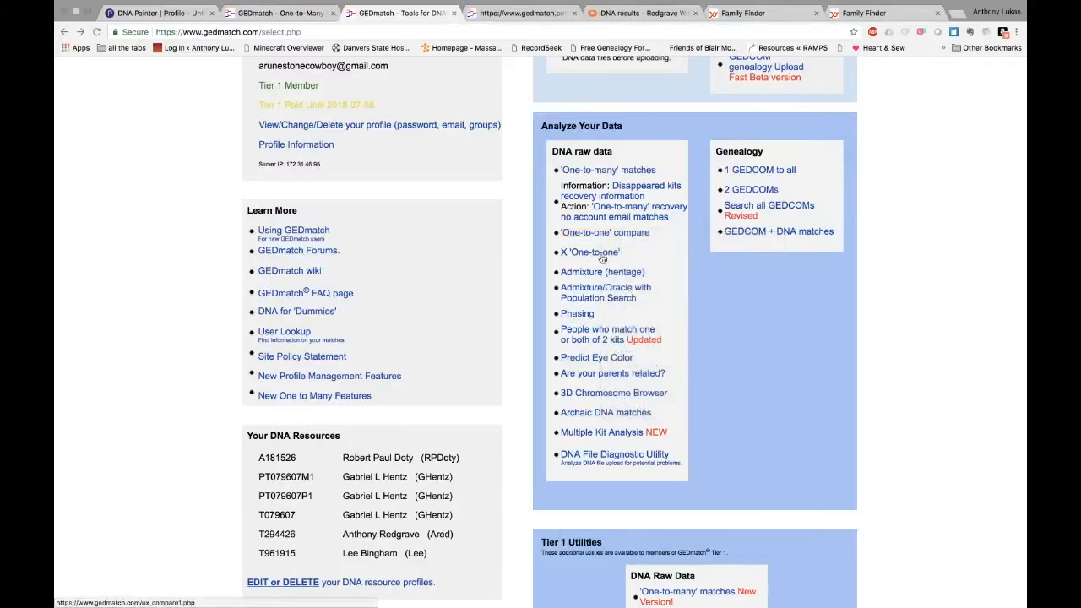
right_click(604, 255)
click(620, 260)
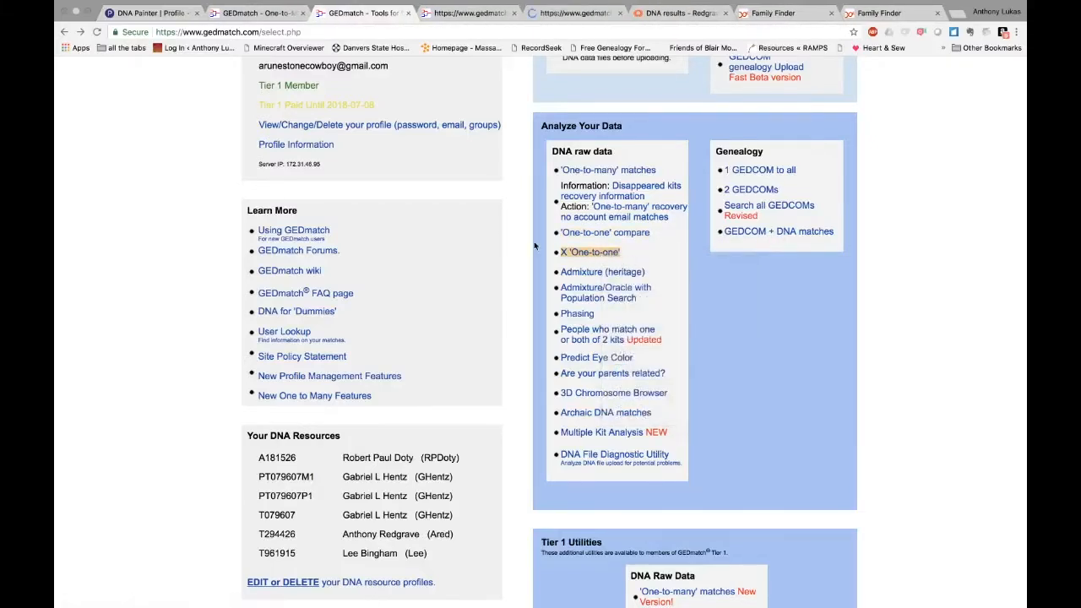
Copy the chosen match's kit number into the second-kit field of both comparison forms
click(257, 31)
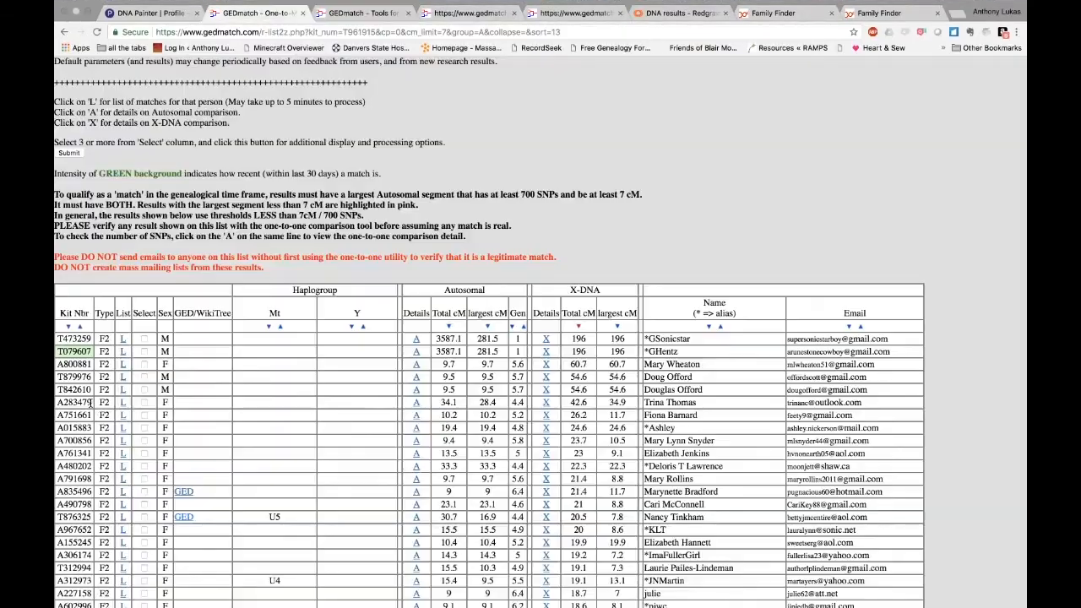
drag(74, 403, 59, 403)
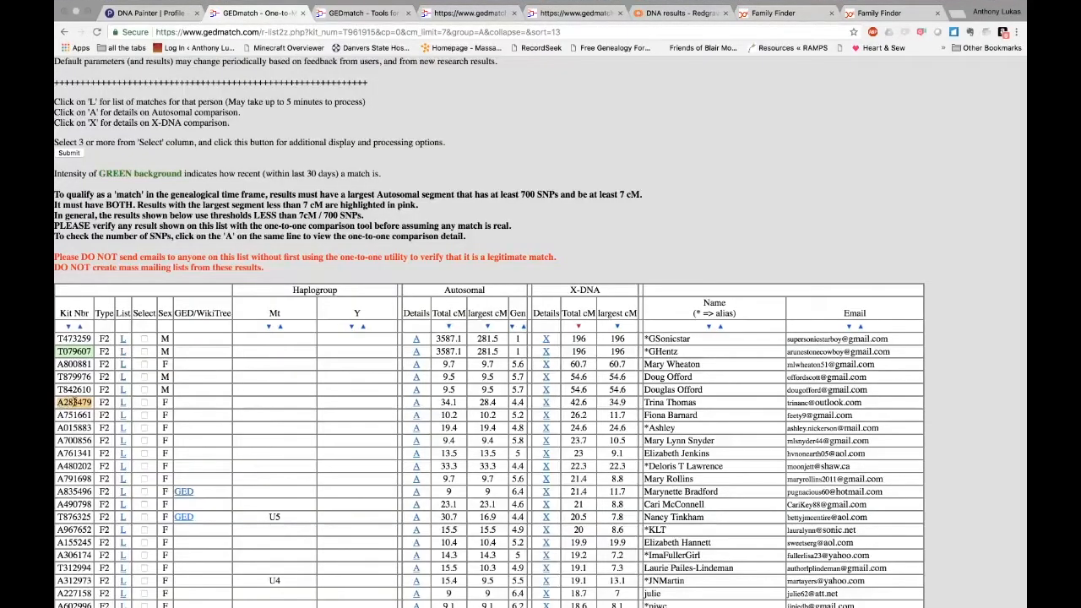
right_click(74, 403)
click(127, 426)
key(super+4)
click(654, 287)
key(super+v)
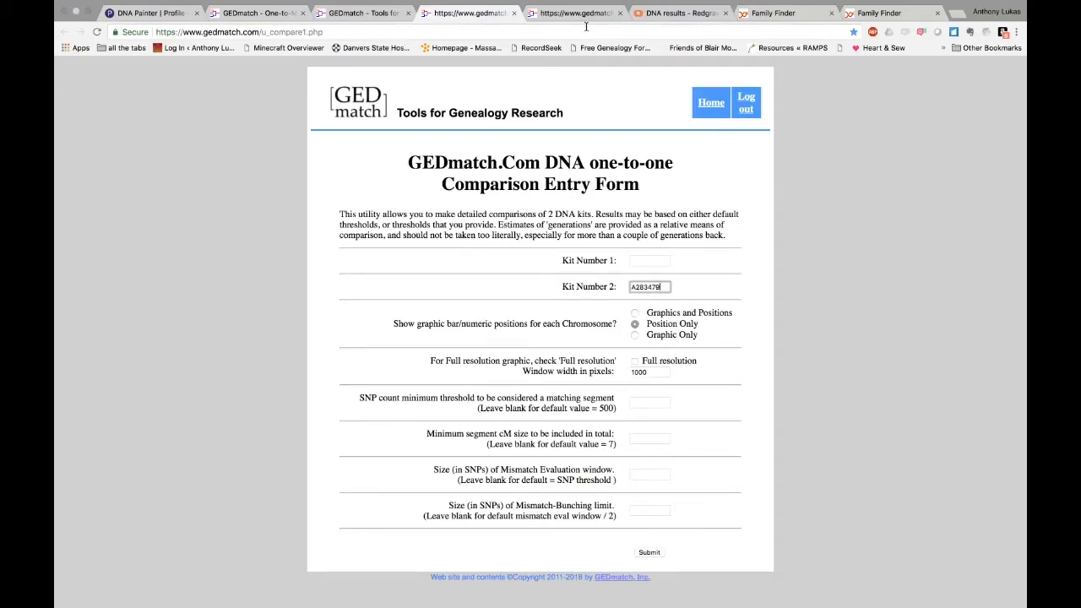
click(583, 21)
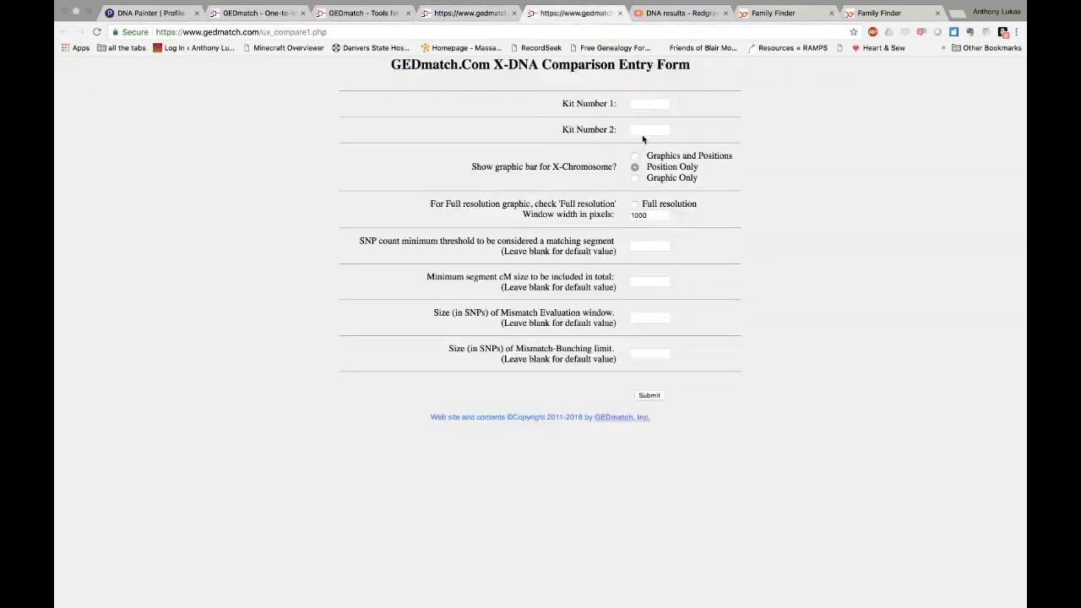
click(644, 131)
key(super+v)
Enter the profile's own kit number as first kit on both forms and run the X-DNA comparison
click(249, 17)
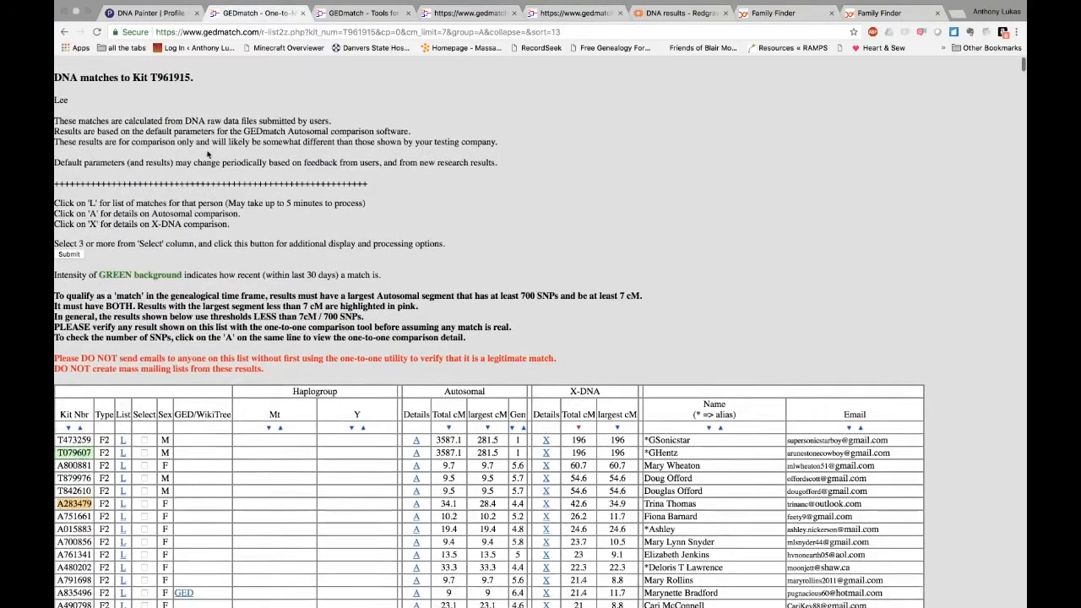
scroll(139, 84, down, 1)
drag(152, 74, 194, 79)
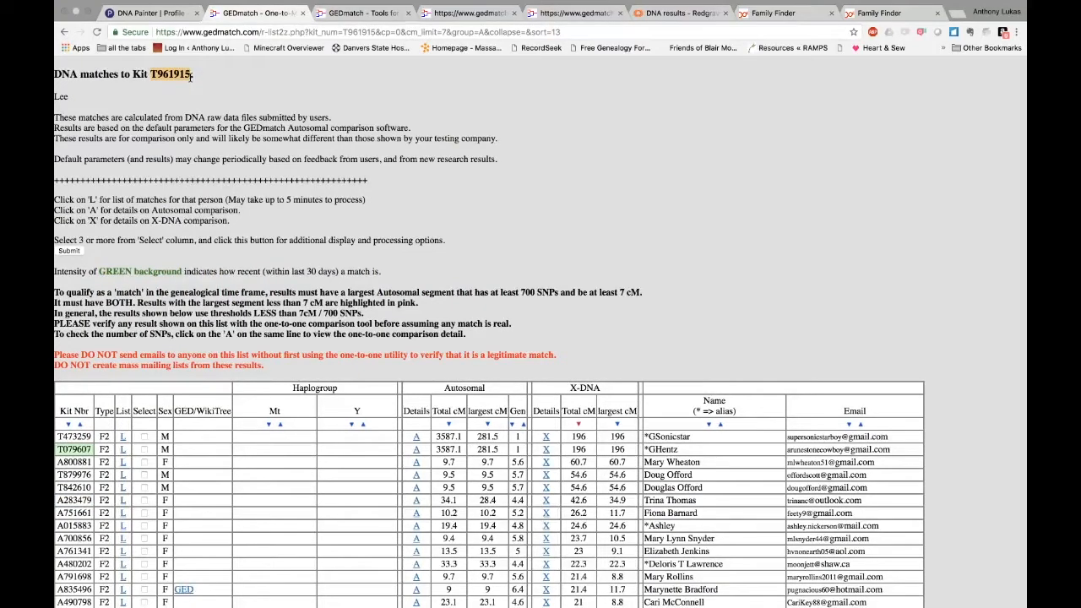
click(470, 13)
click(640, 262)
key(super+v)
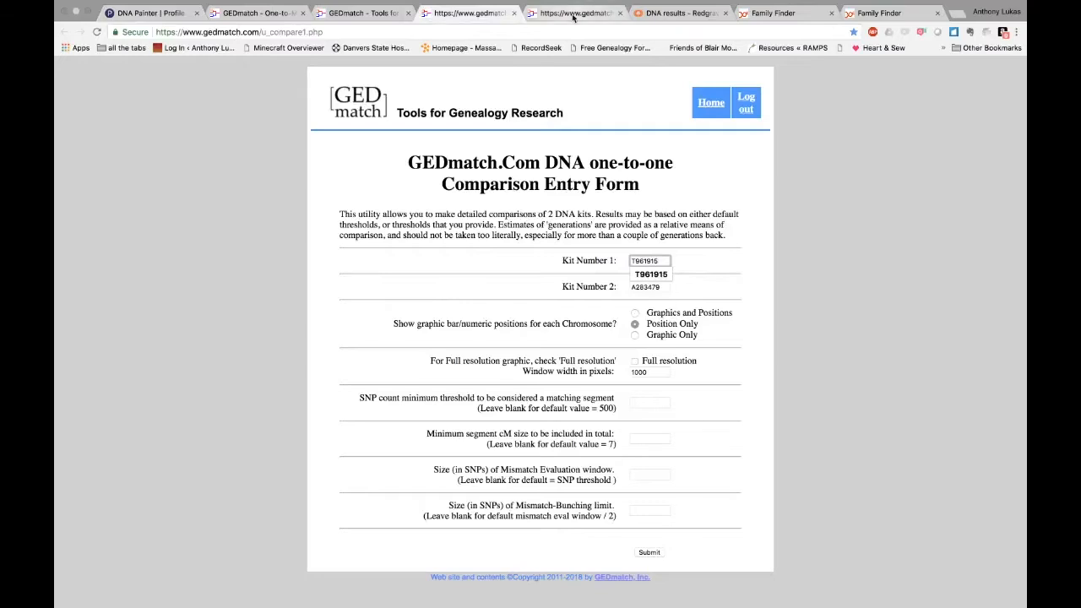
click(577, 12)
click(649, 104)
key(super+v)
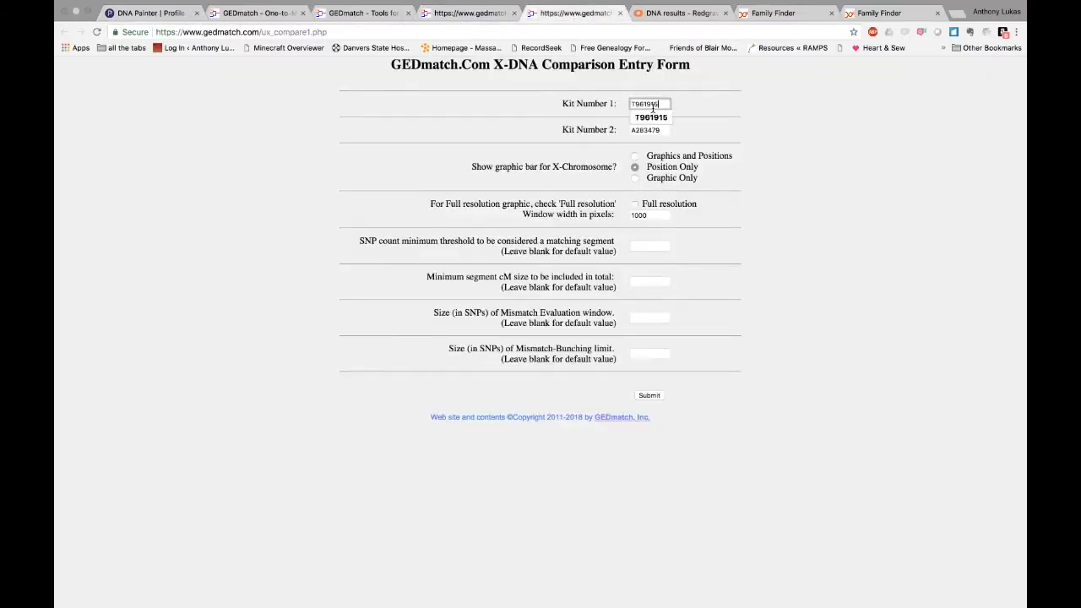
click(777, 373)
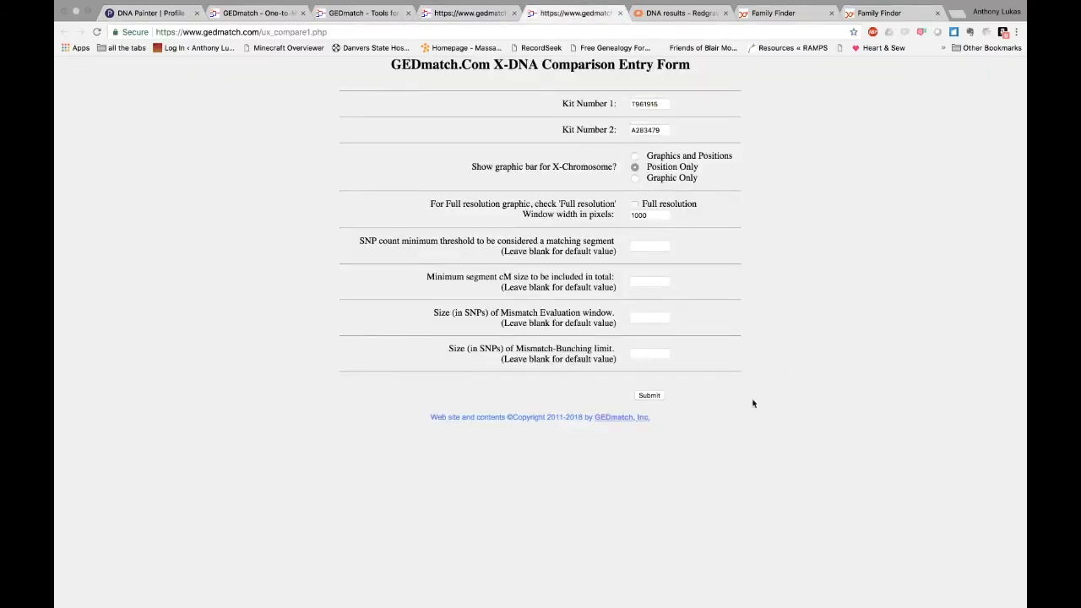
click(648, 396)
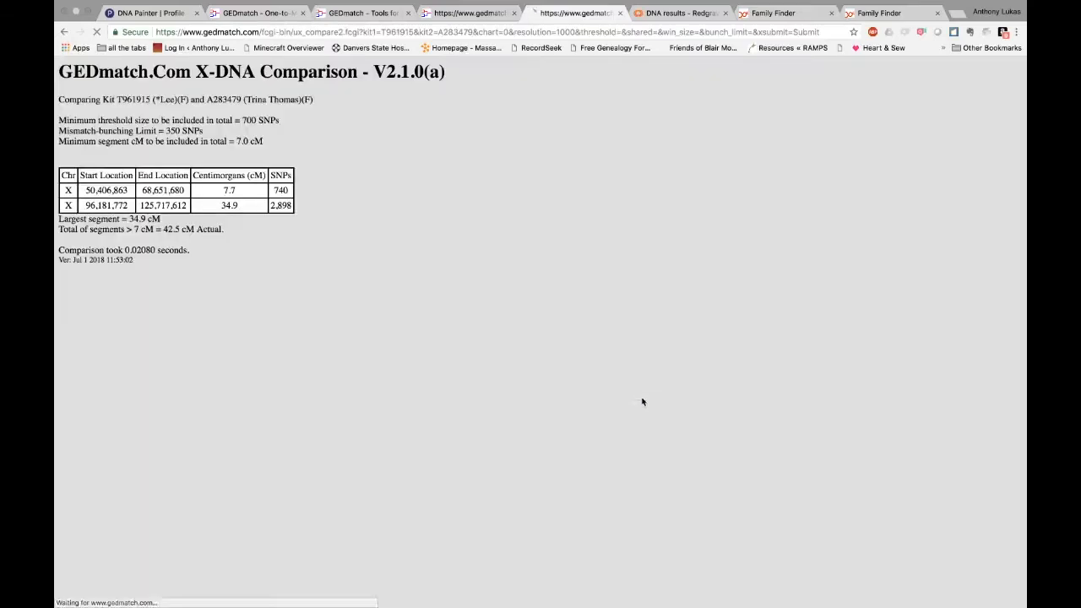
Run the autosomal one-to-one comparison, showing one 28.3 cM chromosome 16 segment, and select all results
click(469, 13)
click(648, 552)
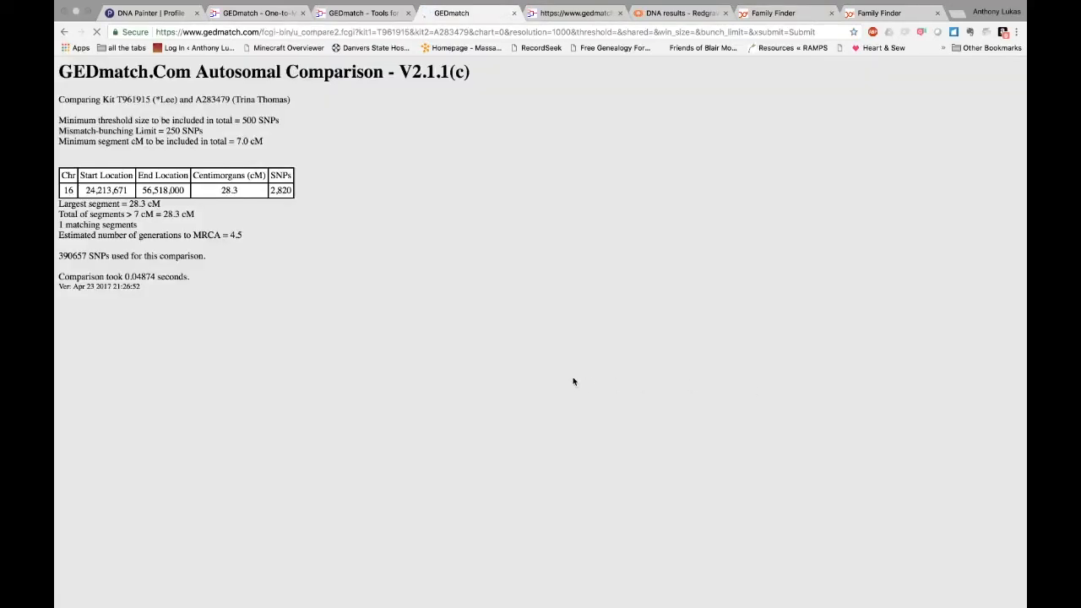
key(super+a)
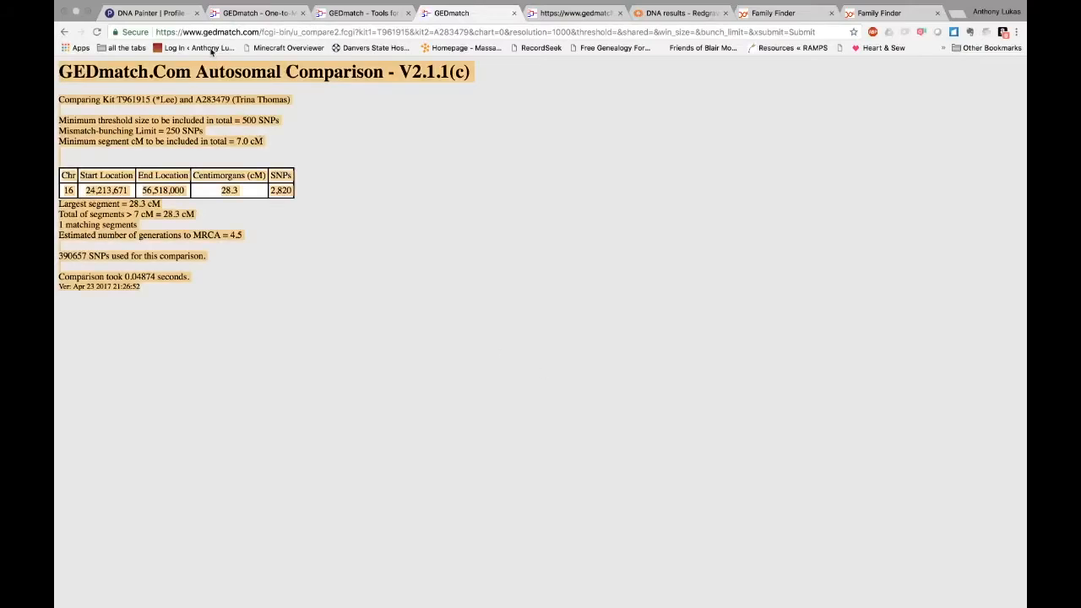
click(187, 19)
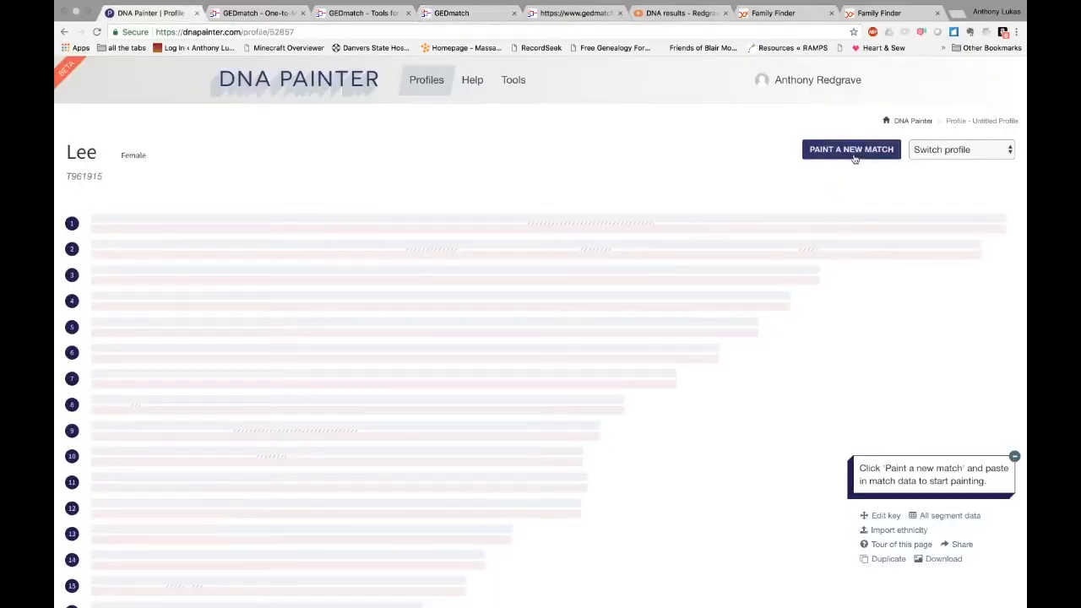
Paste the copied GEDmatch comparison results into a new DNA Painter match
click(853, 152)
click(603, 176)
key(super+v)
click(775, 270)
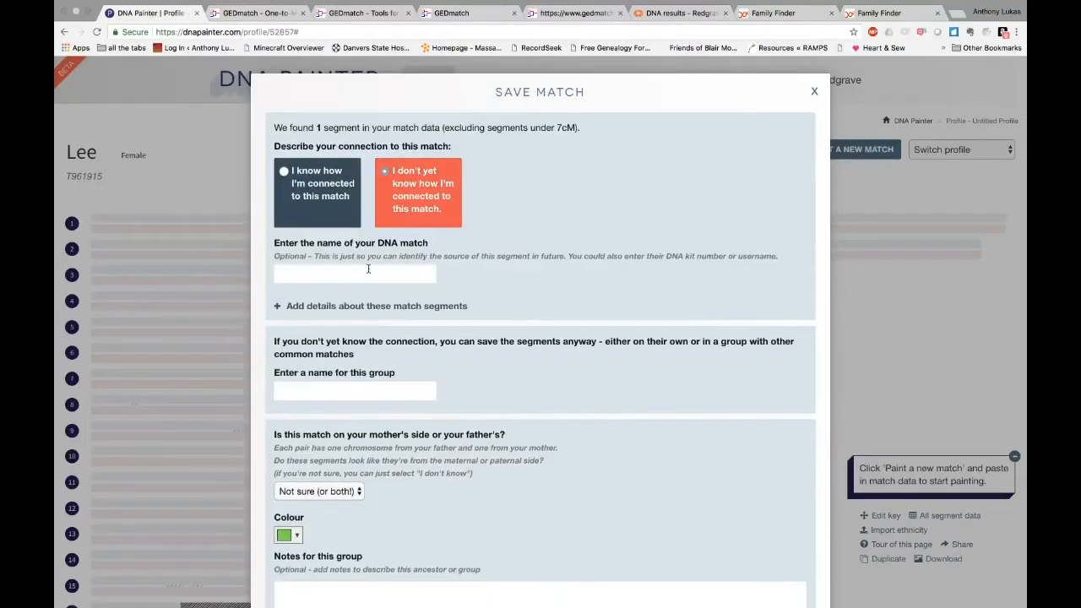
Name the match with its kit number and name, and save it in new group 'X Match'
click(456, 13)
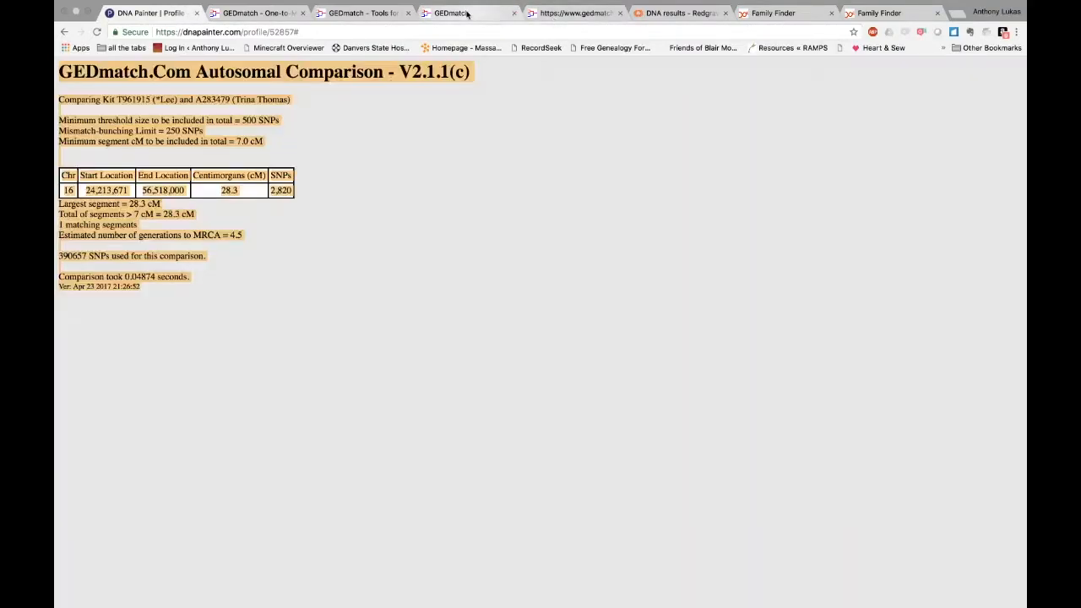
drag(313, 102, 206, 98)
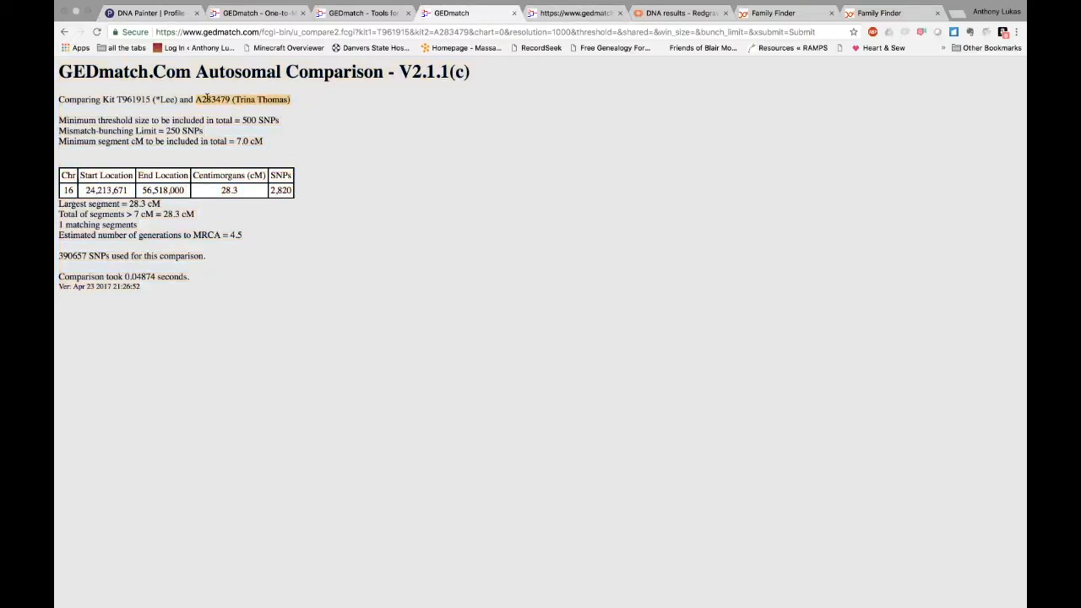
click(152, 13)
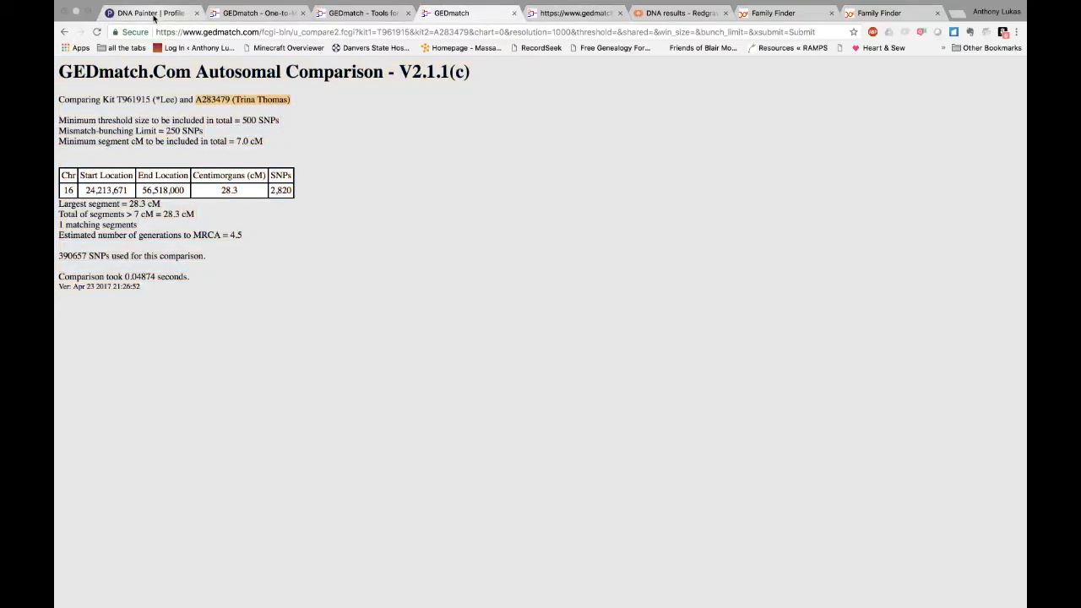
click(345, 271)
key(super+v)
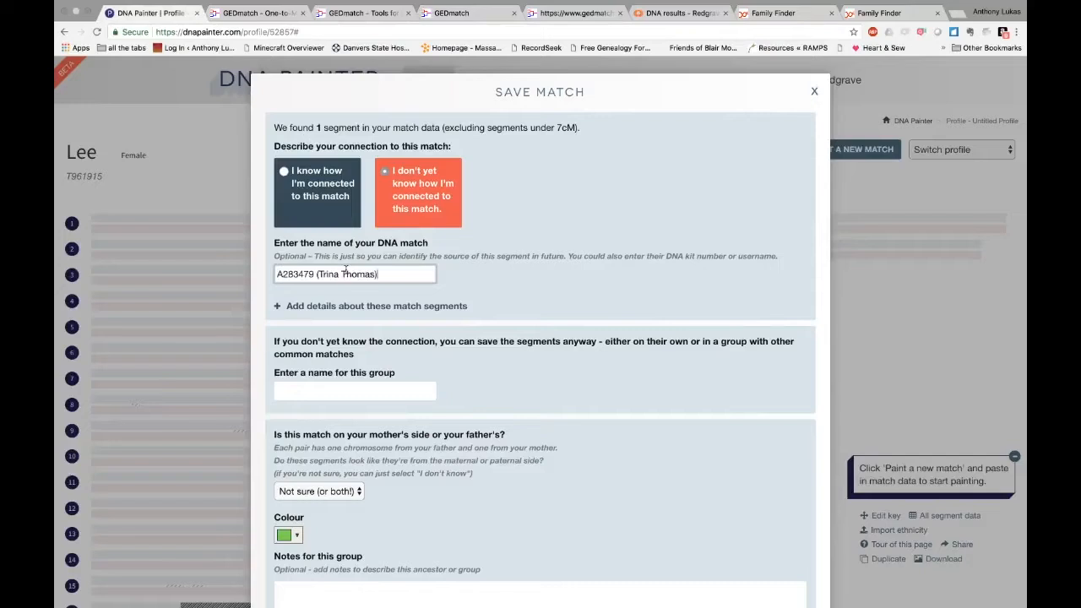
click(364, 393)
text(X Match)
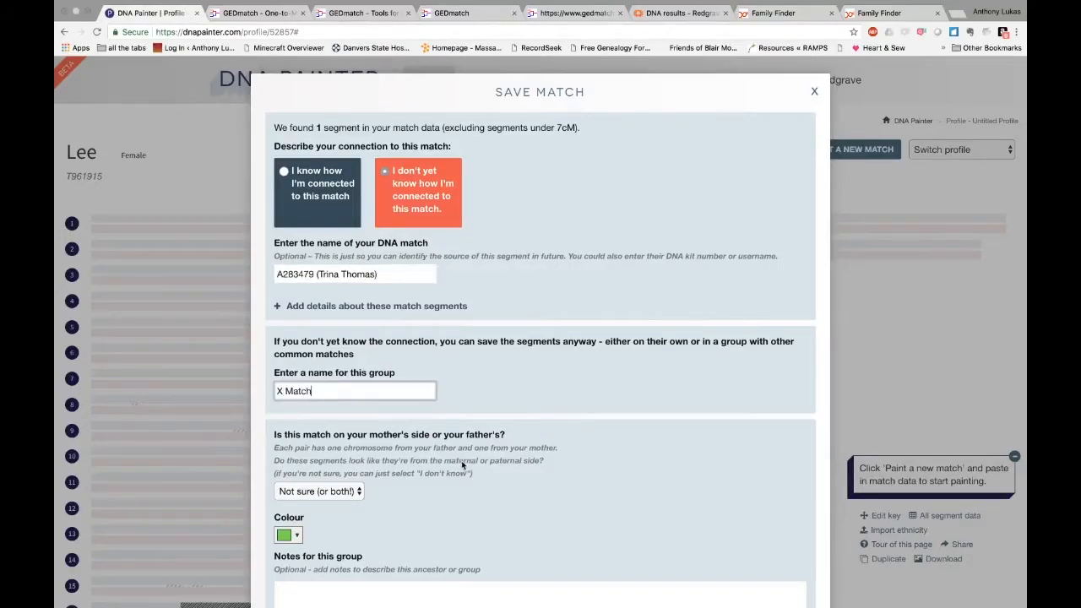
scroll(463, 473, down, 5)
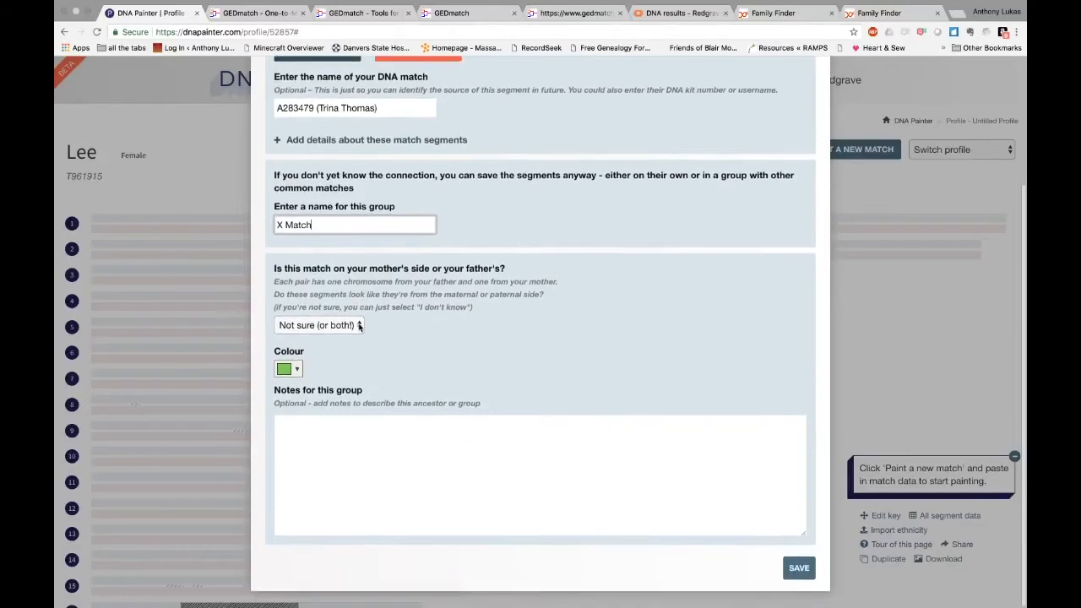
click(799, 570)
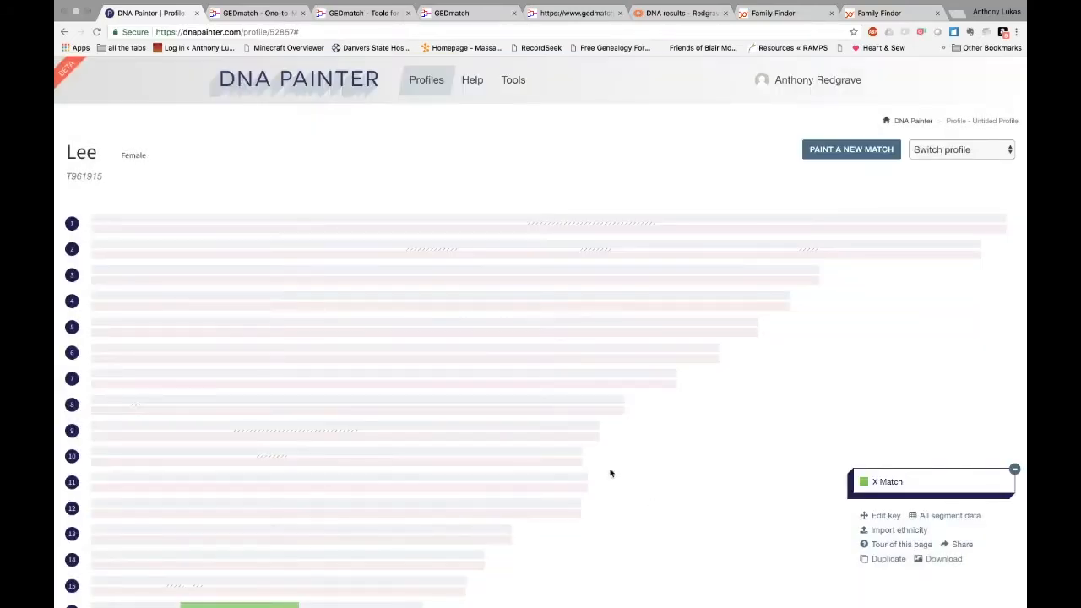
Review the chromosome 16 segment and match settings, then open the match's Add More Segments form
scroll(717, 535, down, 5)
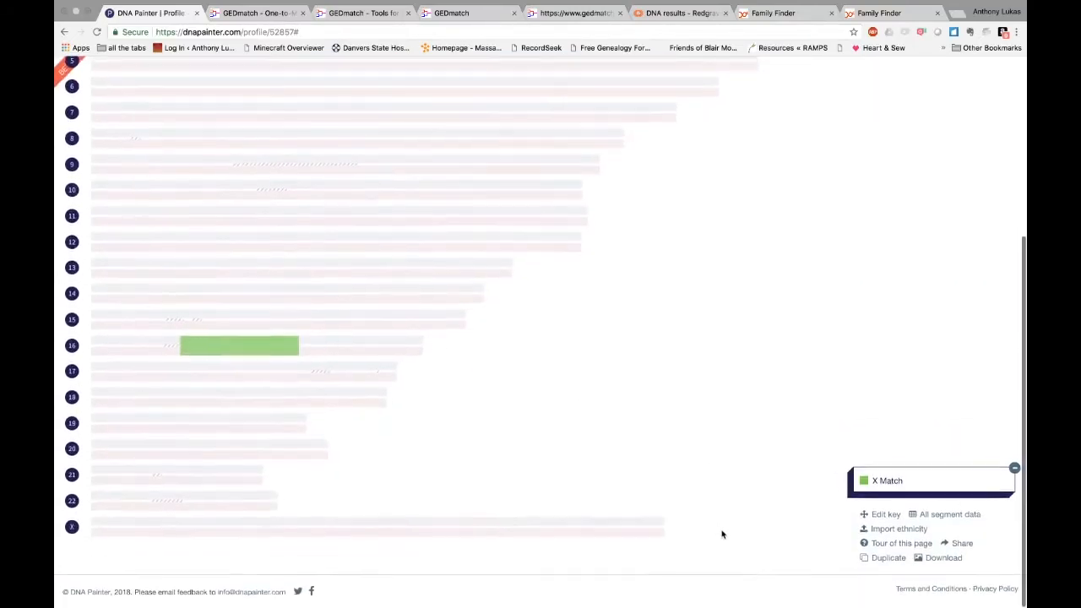
scroll(692, 414, up, 5)
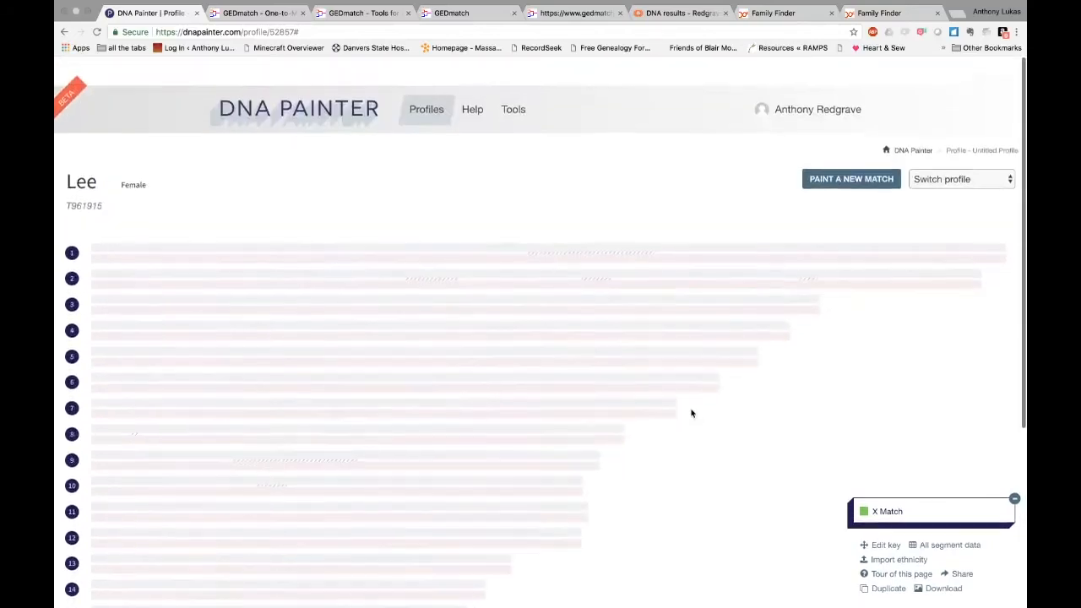
click(886, 481)
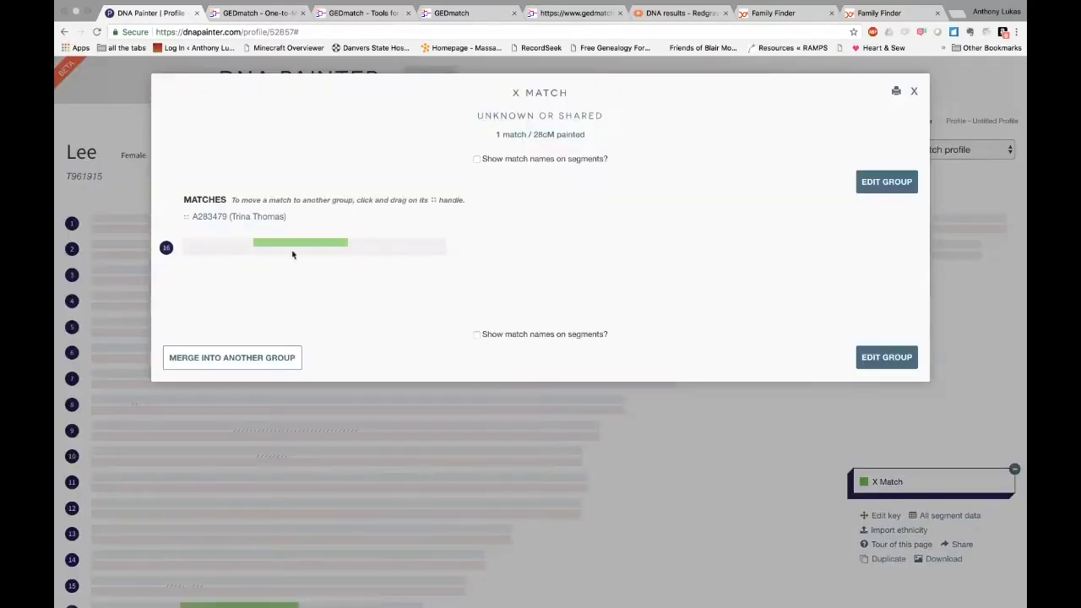
click(336, 261)
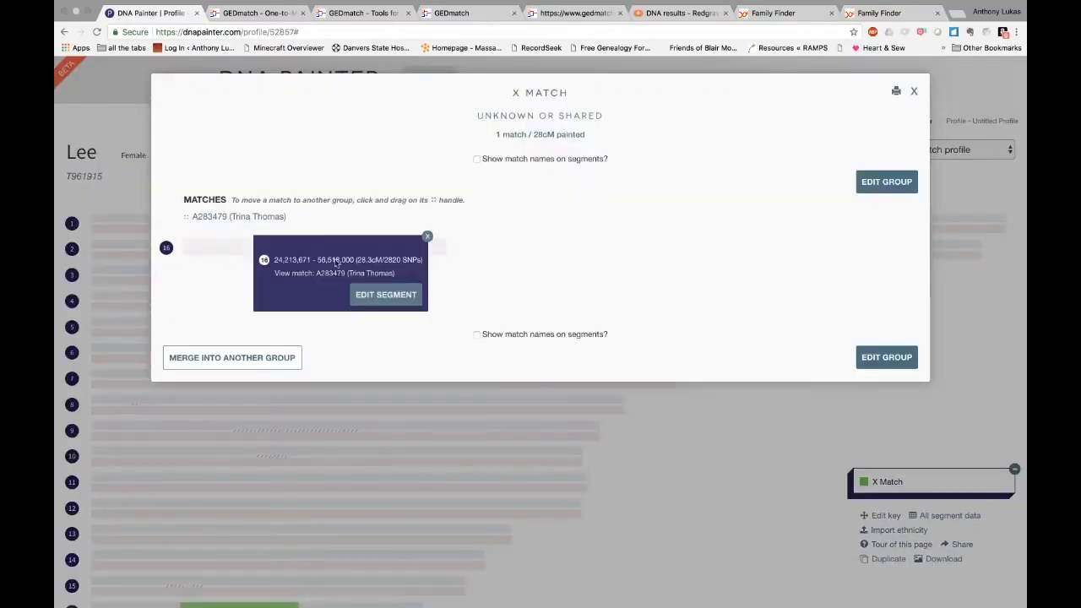
click(427, 237)
click(250, 216)
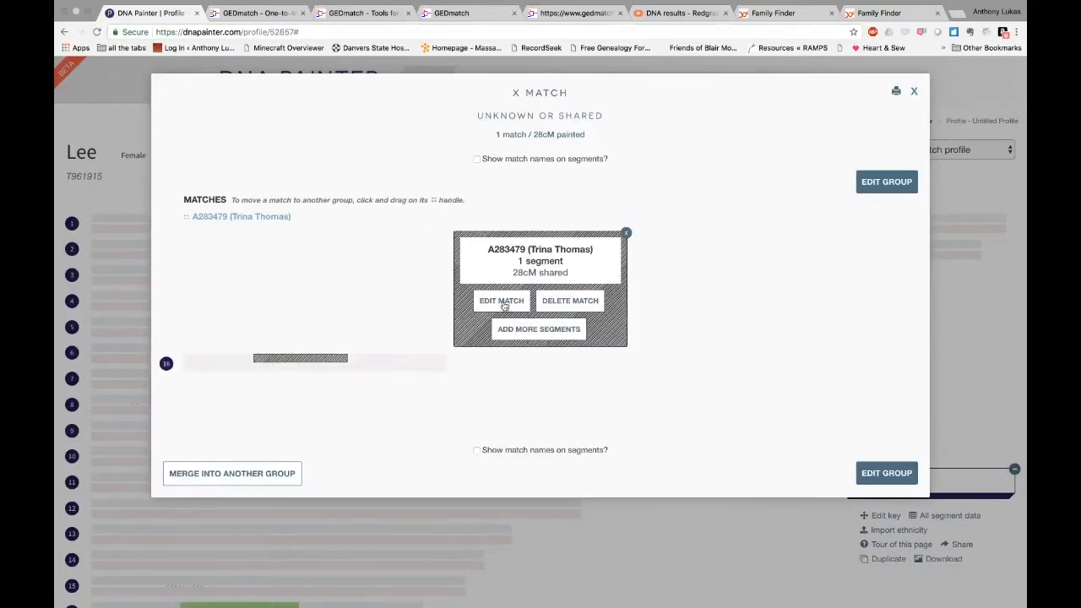
click(505, 304)
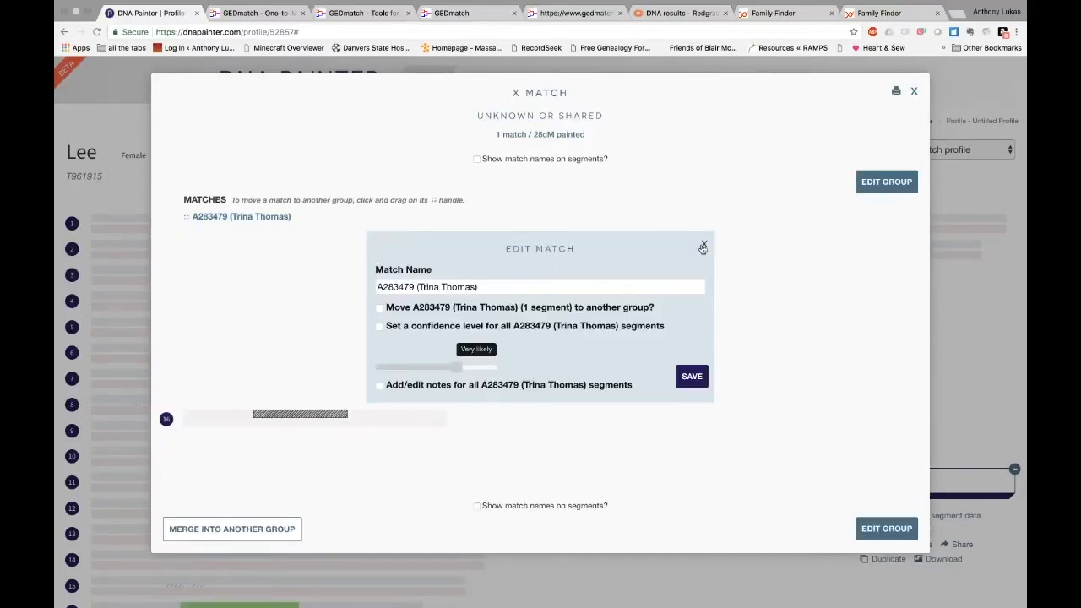
click(704, 244)
click(521, 331)
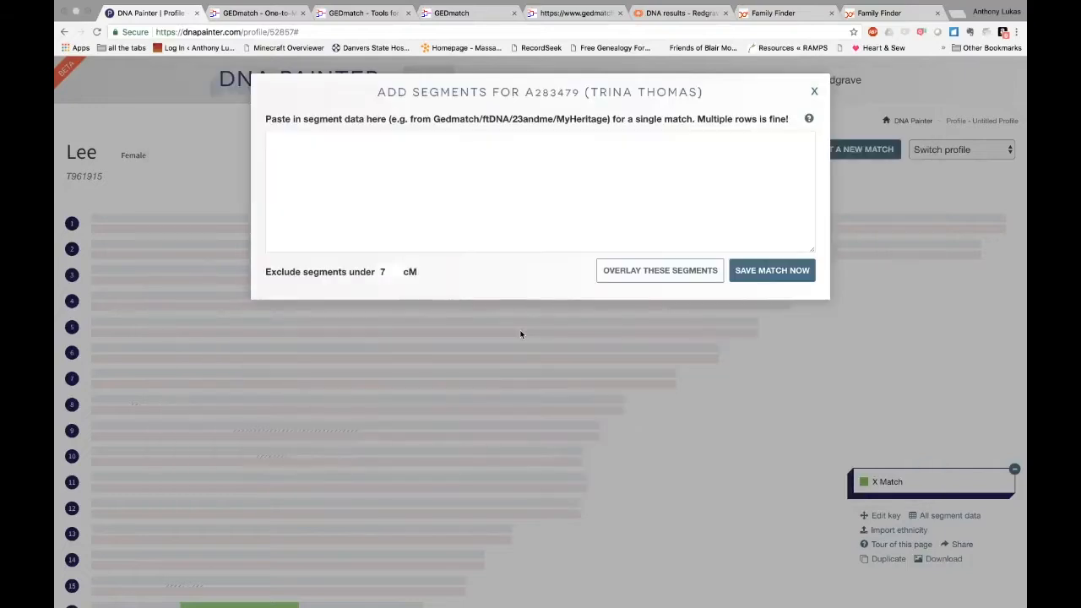
Paste the GEDmatch X-DNA comparison results as extra segments and save them to the X Match group
click(571, 14)
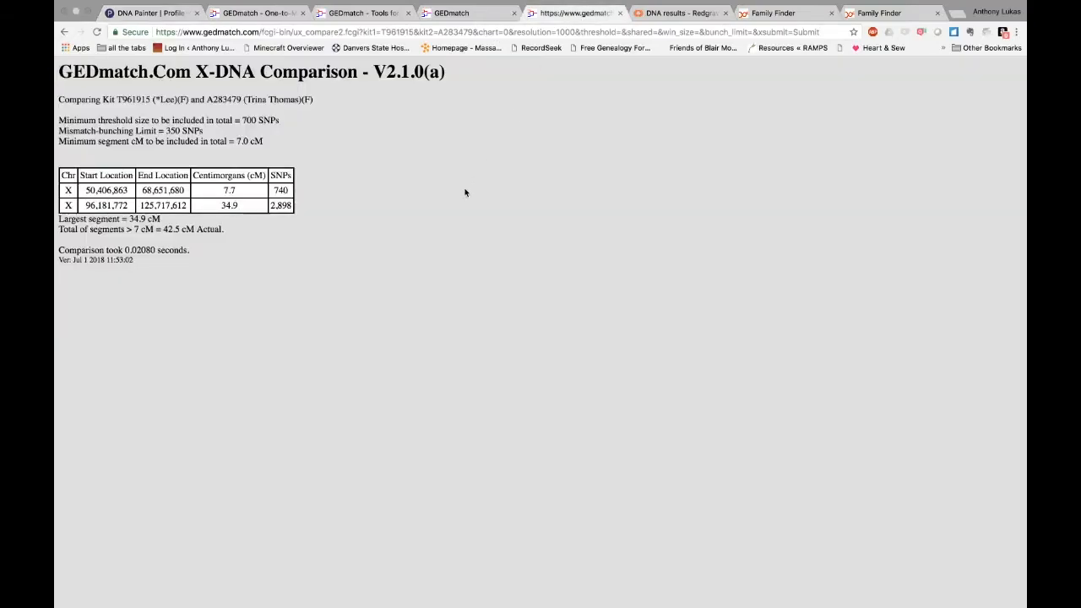
key(super+a)
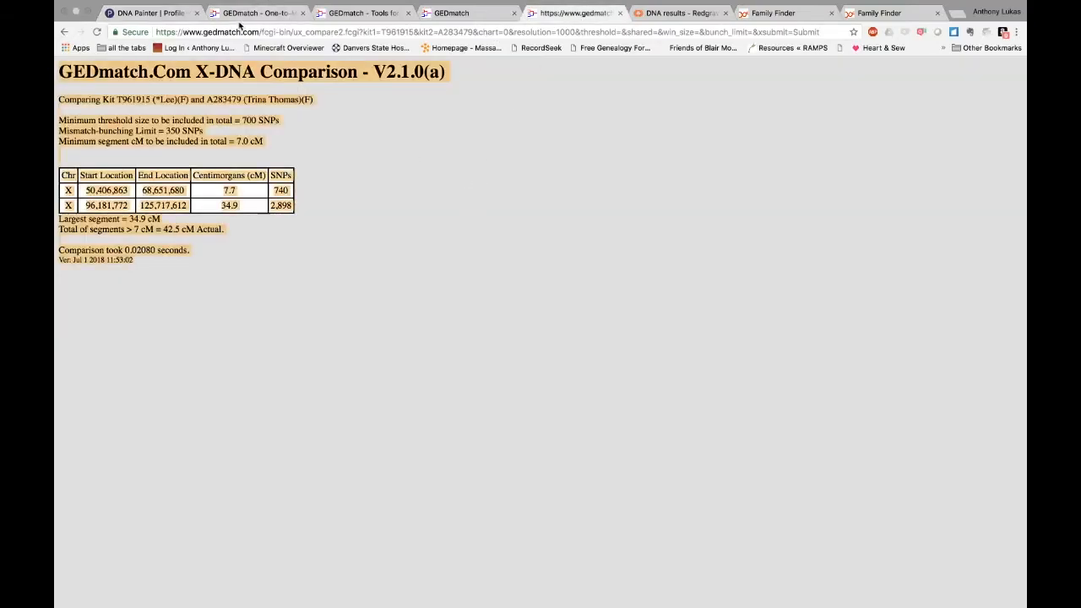
click(160, 13)
click(409, 210)
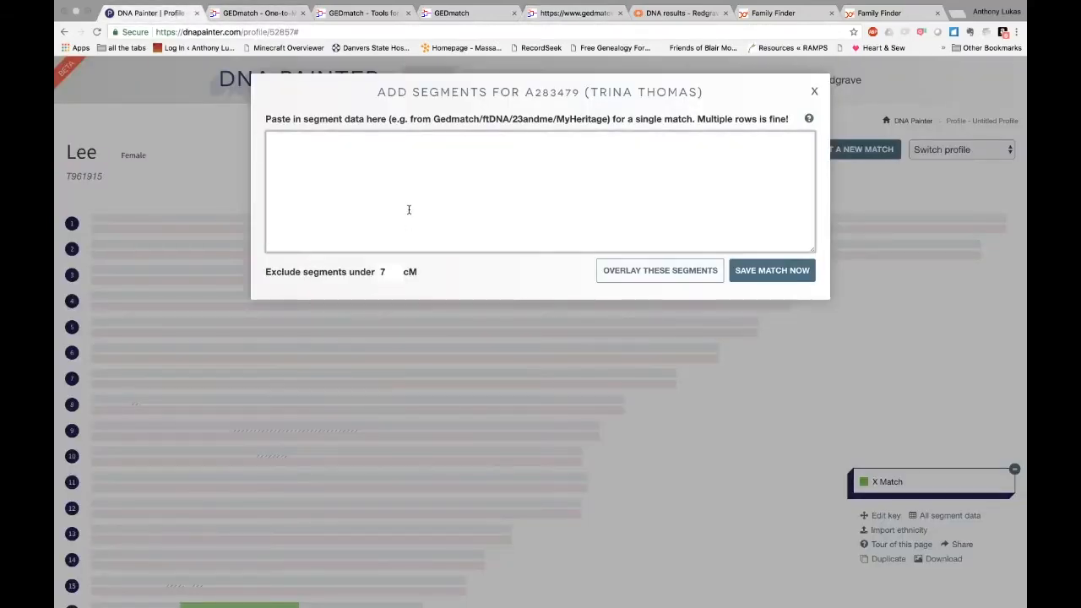
key(super+v)
click(772, 272)
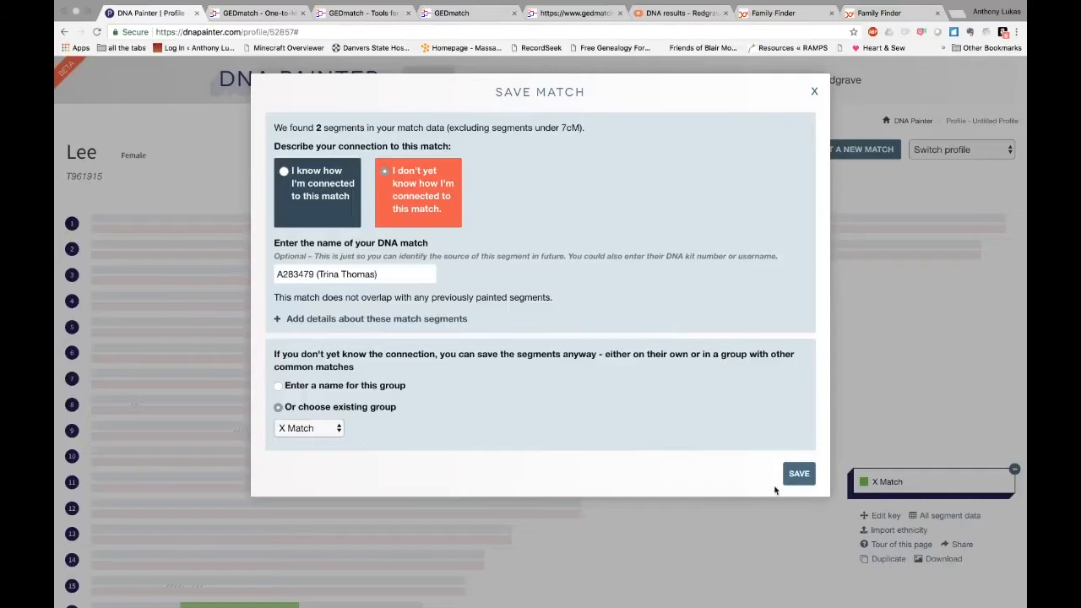
click(798, 473)
scroll(685, 522, down, 5)
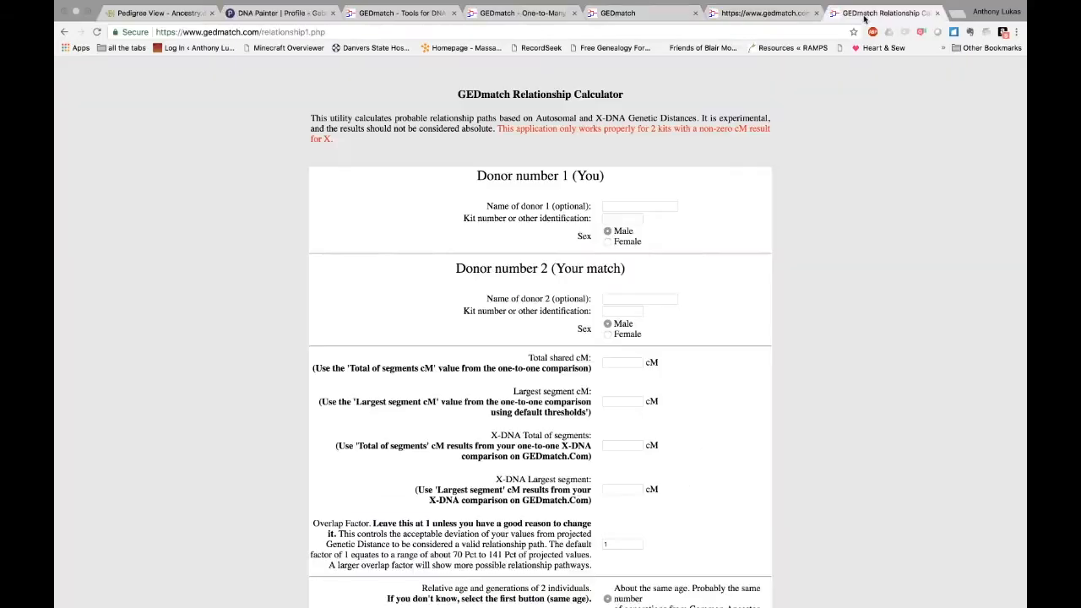
Enter both donors' names in the Relationship Calculator form
click(647, 205)
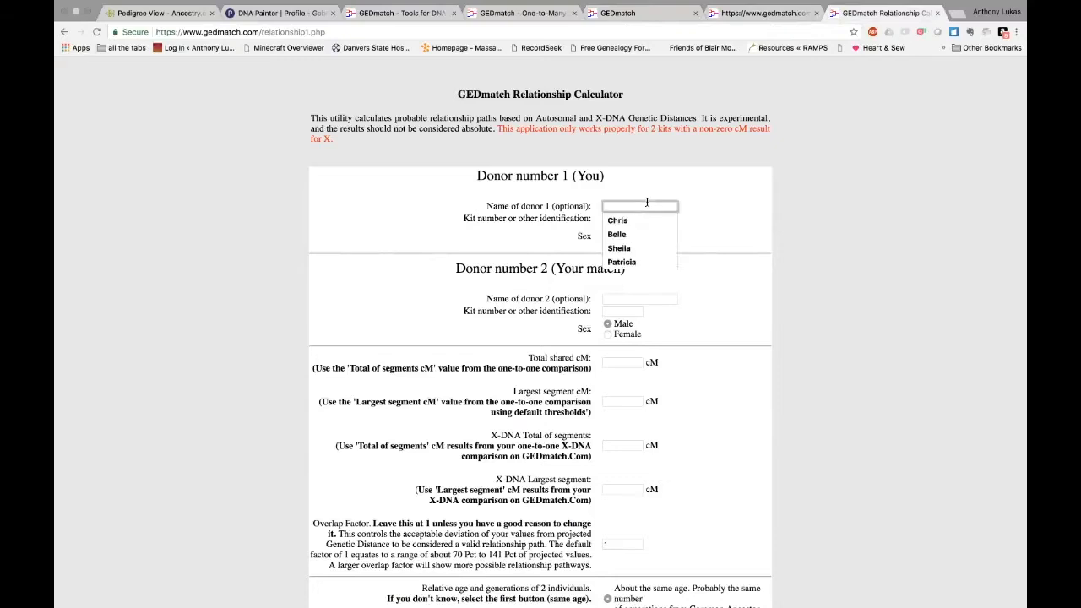
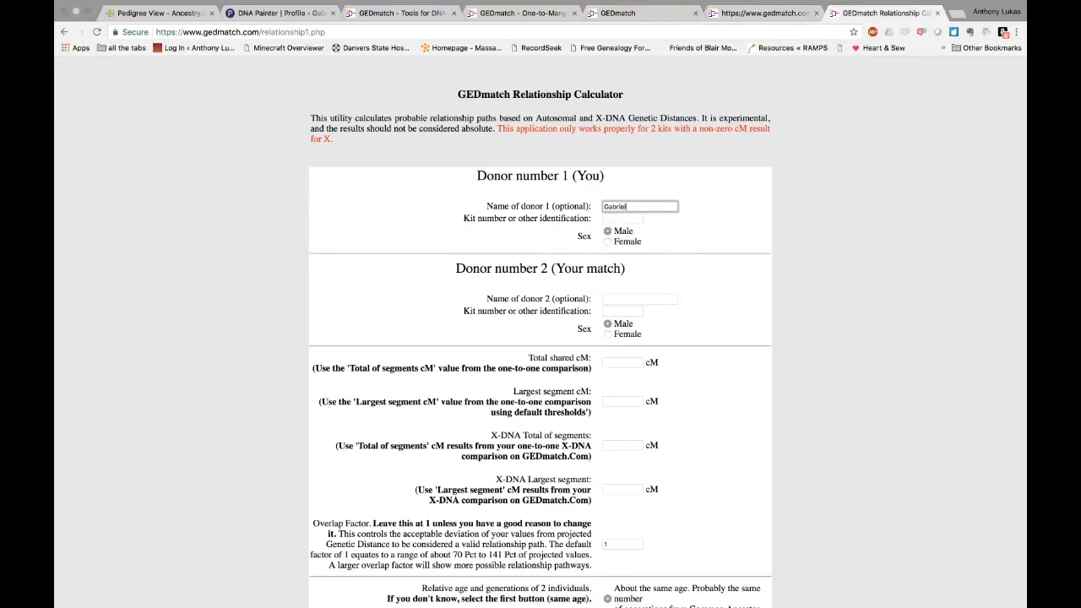
click(644, 298)
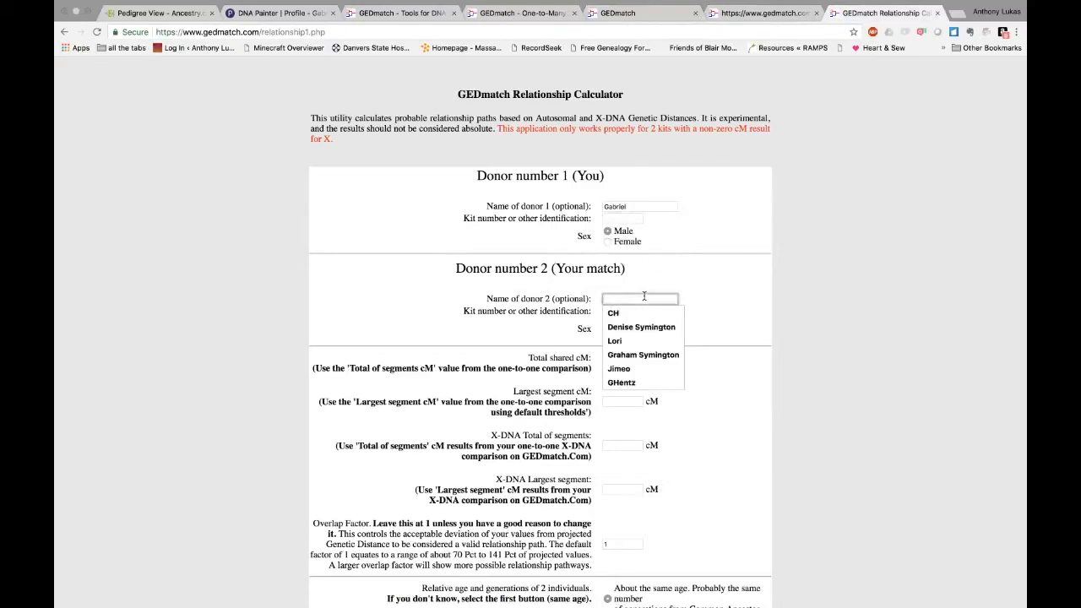
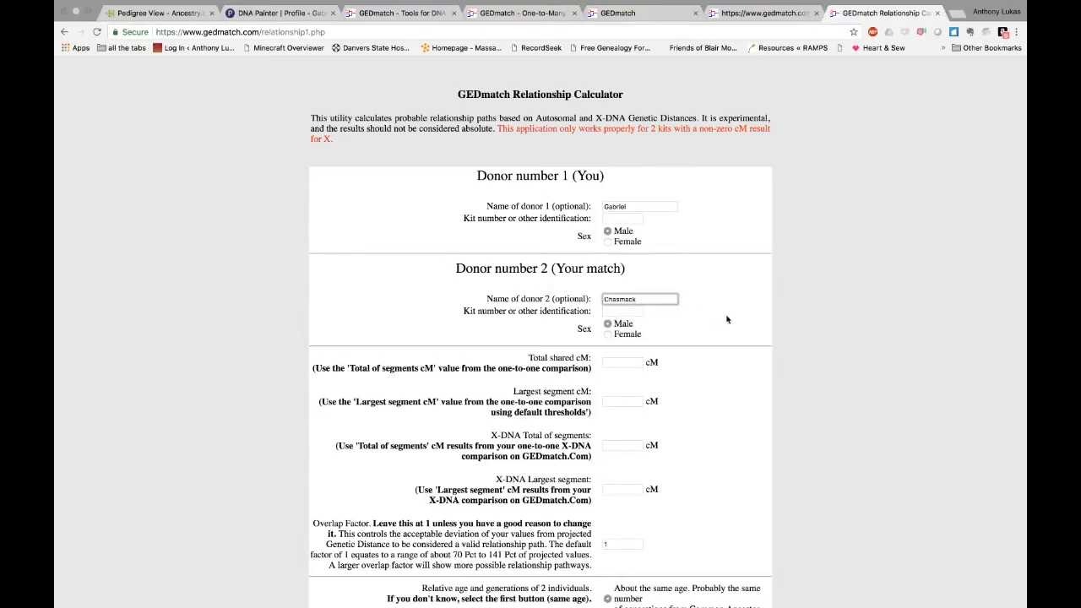
click(726, 319)
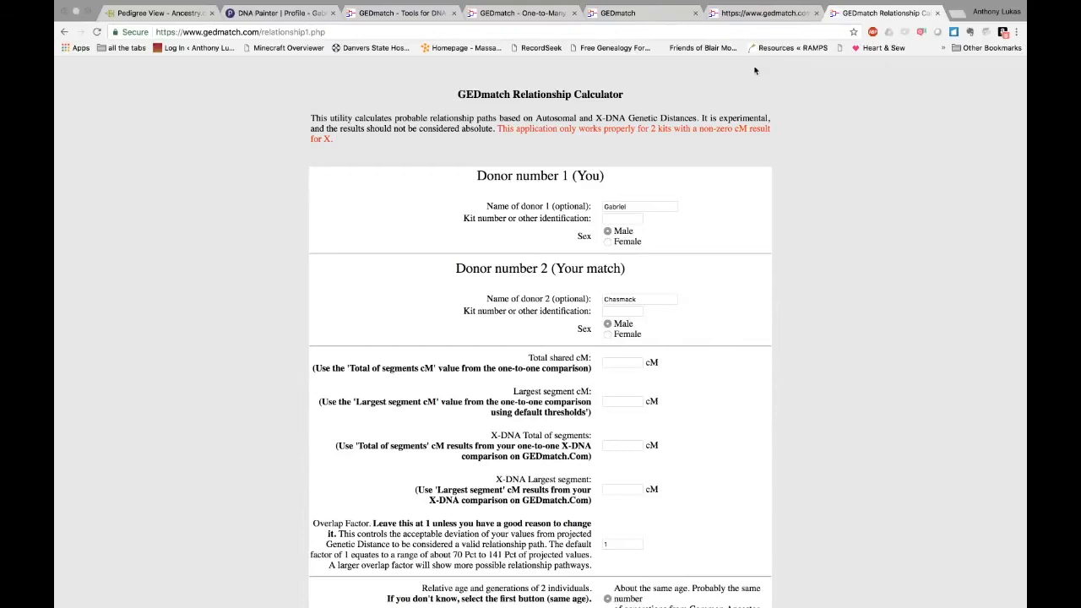
Paste the match's kit number into the donor 2 kit field and copy the first donor's kit number
click(758, 14)
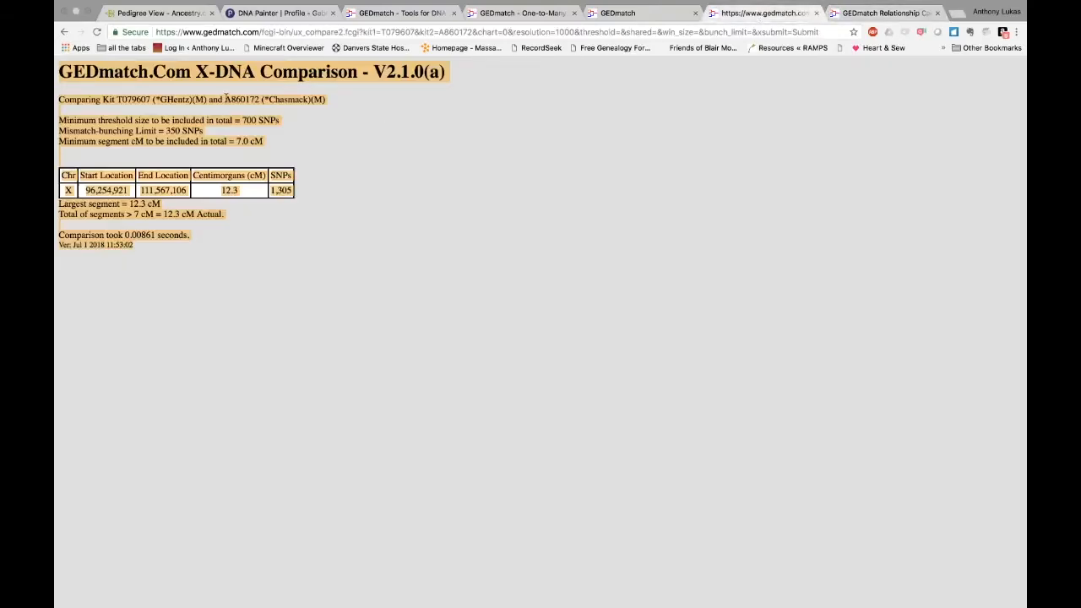
click(227, 98)
double_click(247, 100)
key(super+c)
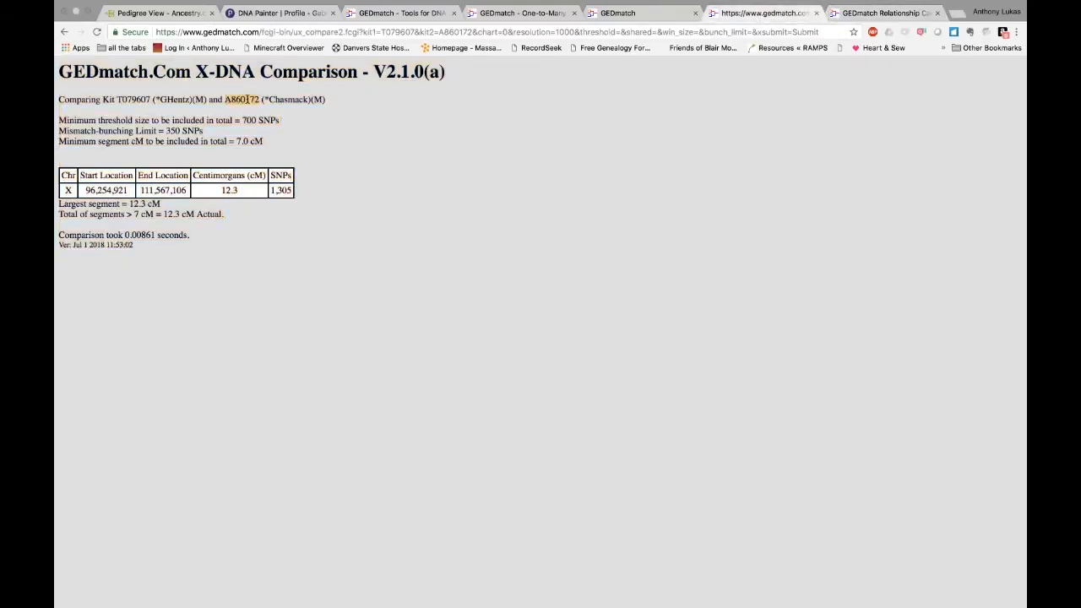
click(872, 12)
click(633, 311)
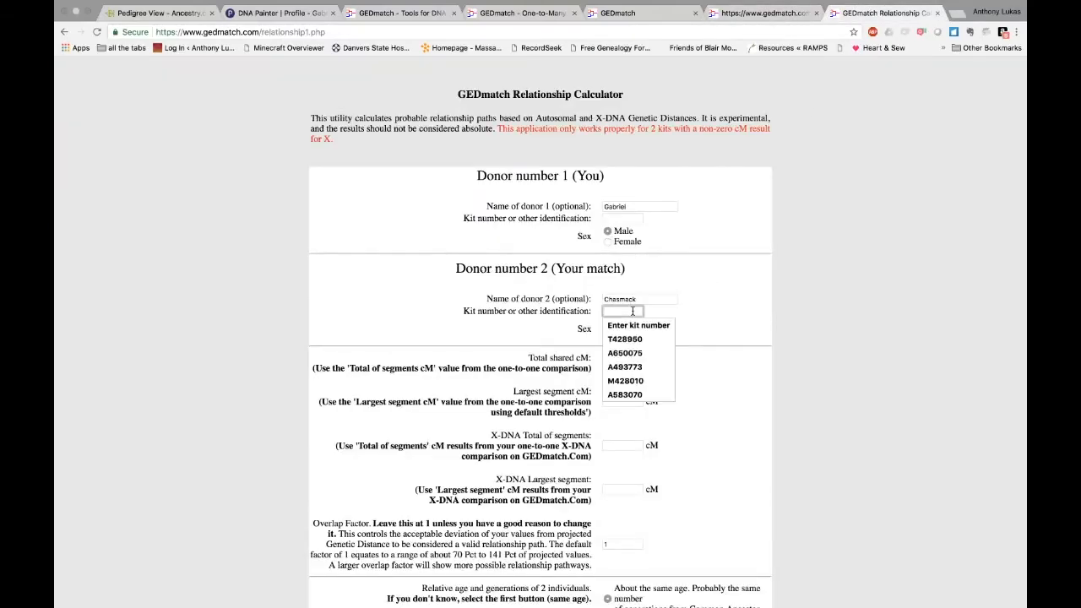
key(super+v)
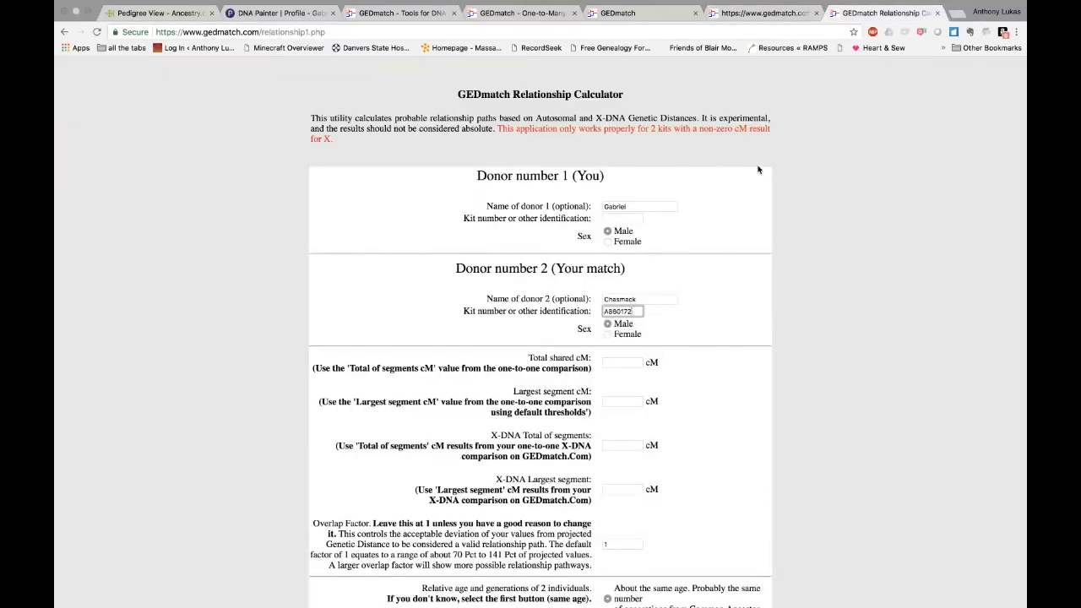
click(775, 17)
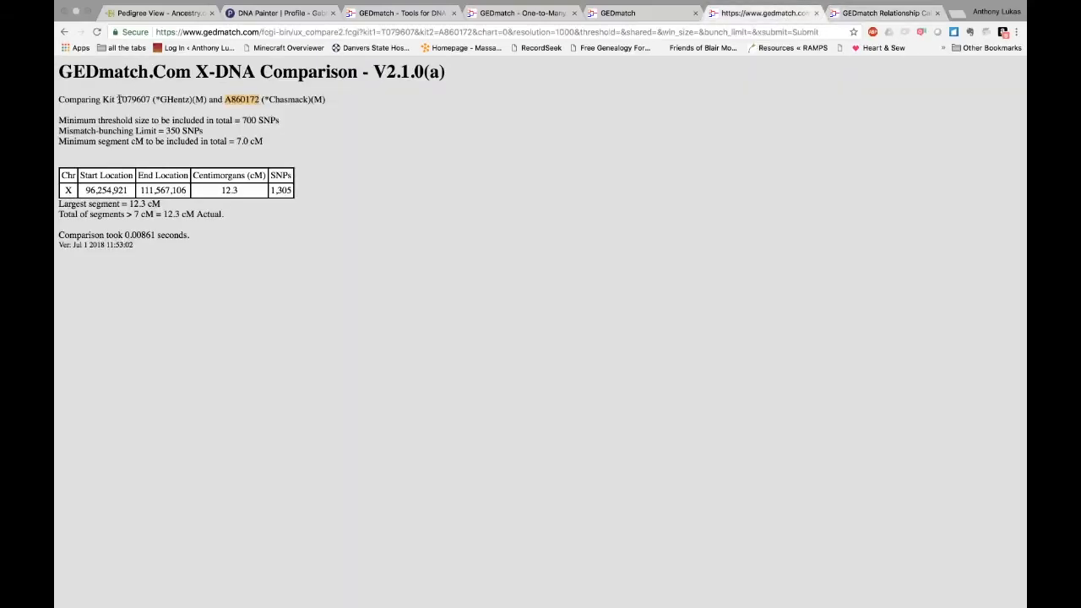
drag(118, 97, 143, 96)
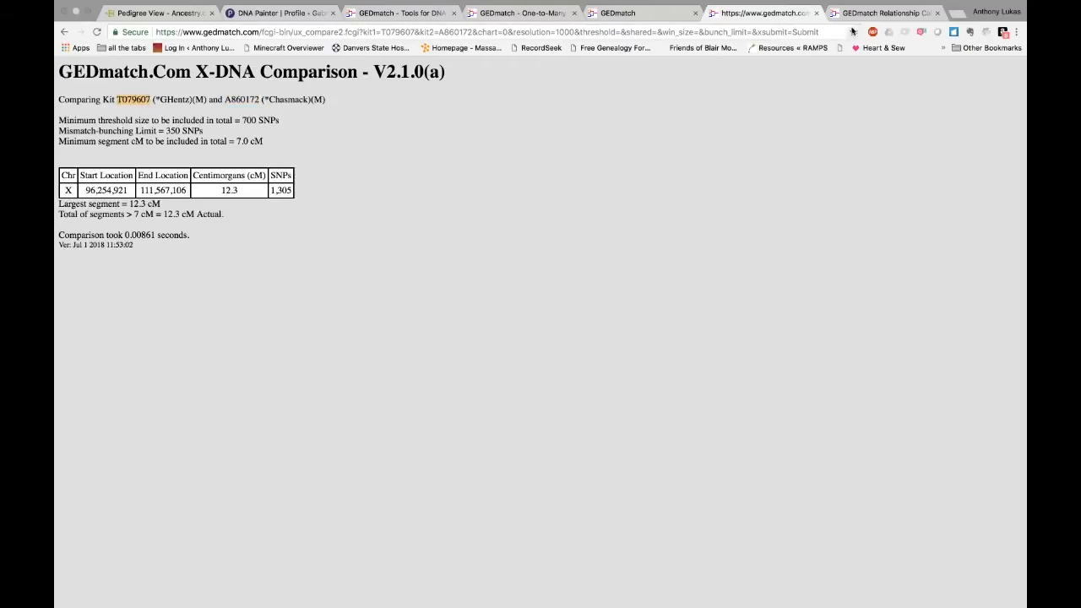
click(880, 13)
Fill in the first donor's kit number and 23.5 cM as total shared autosomal DNA
click(627, 218)
scroll(735, 382, down, 5)
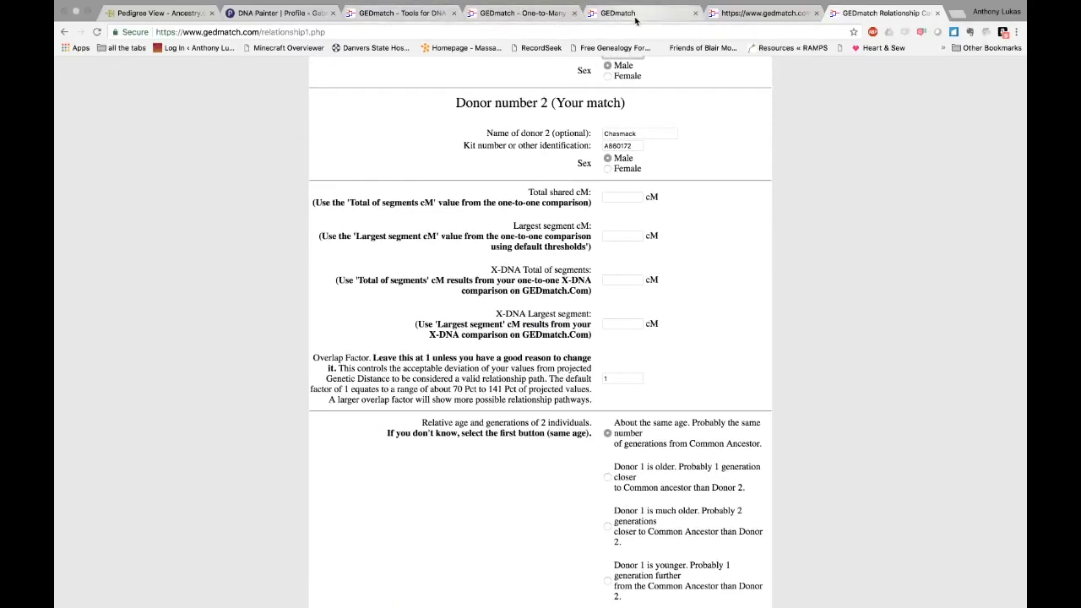
click(633, 13)
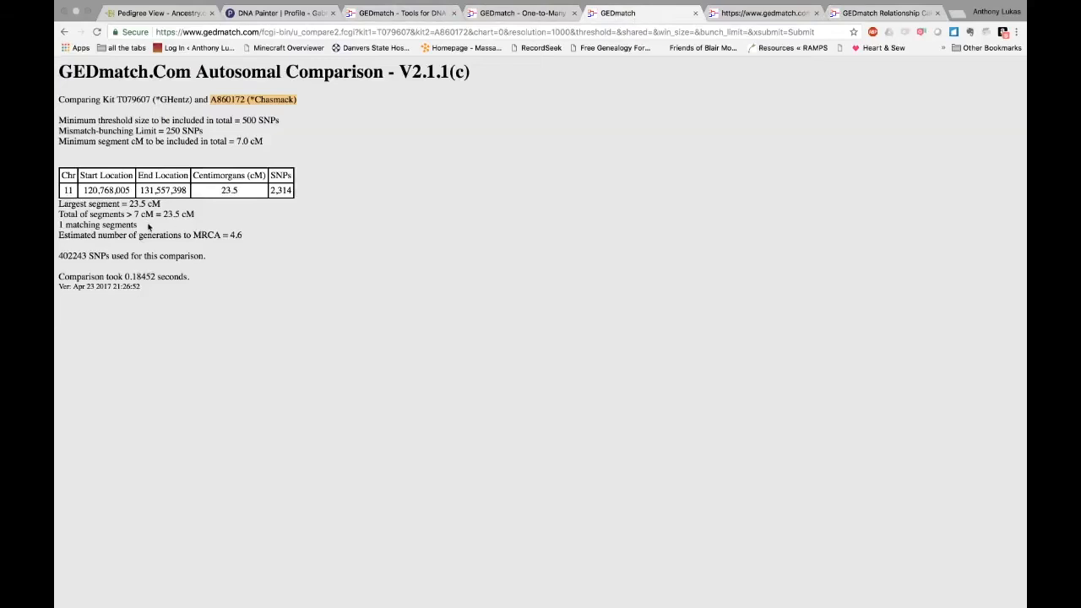
drag(163, 214, 180, 214)
key(super+c)
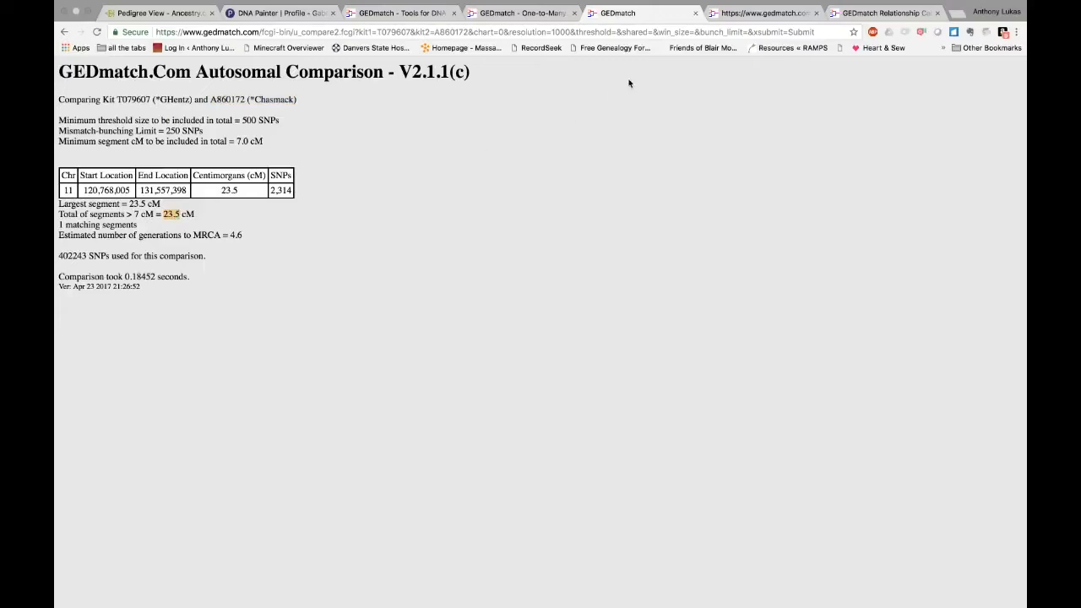
click(878, 13)
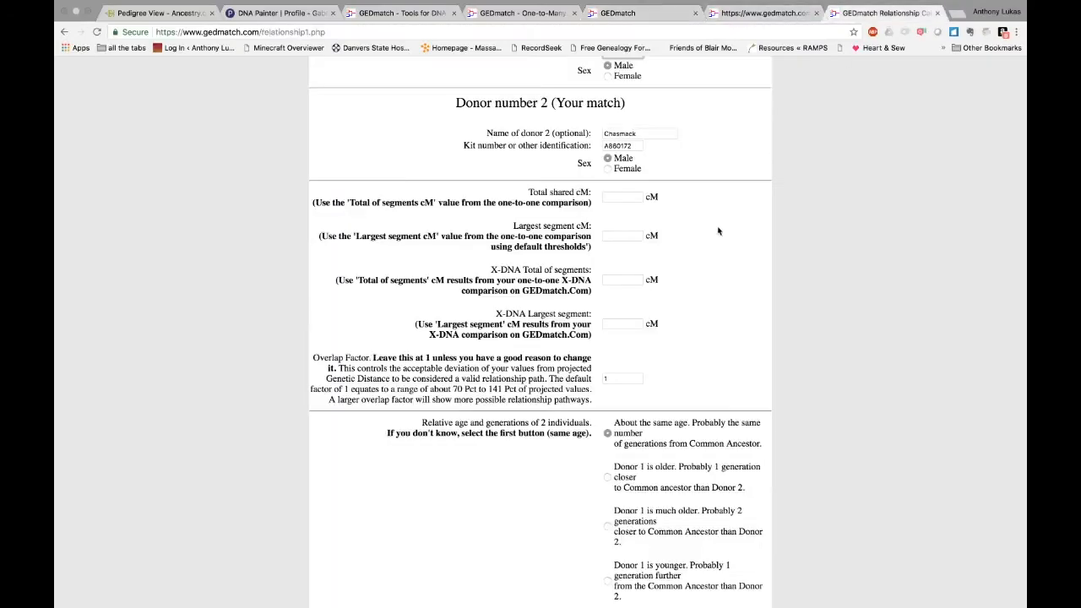
click(636, 196)
key(super+v)
Enter 12.3 cM as the largest X-DNA segment and choose 'Donor 1 is younger. Probably 1 generation further'
click(642, 13)
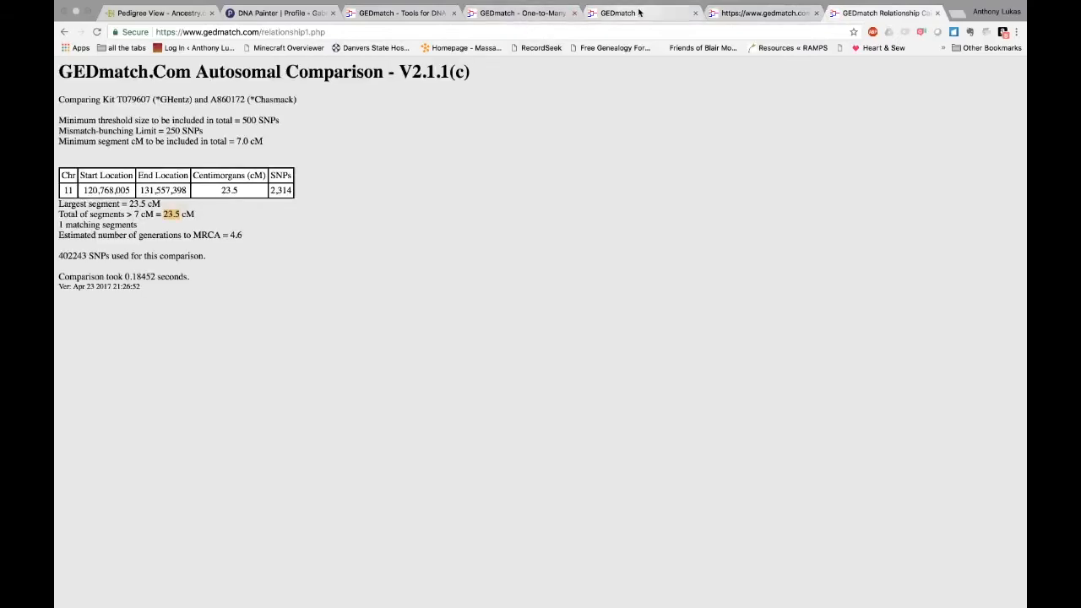
key(super+7)
click(631, 324)
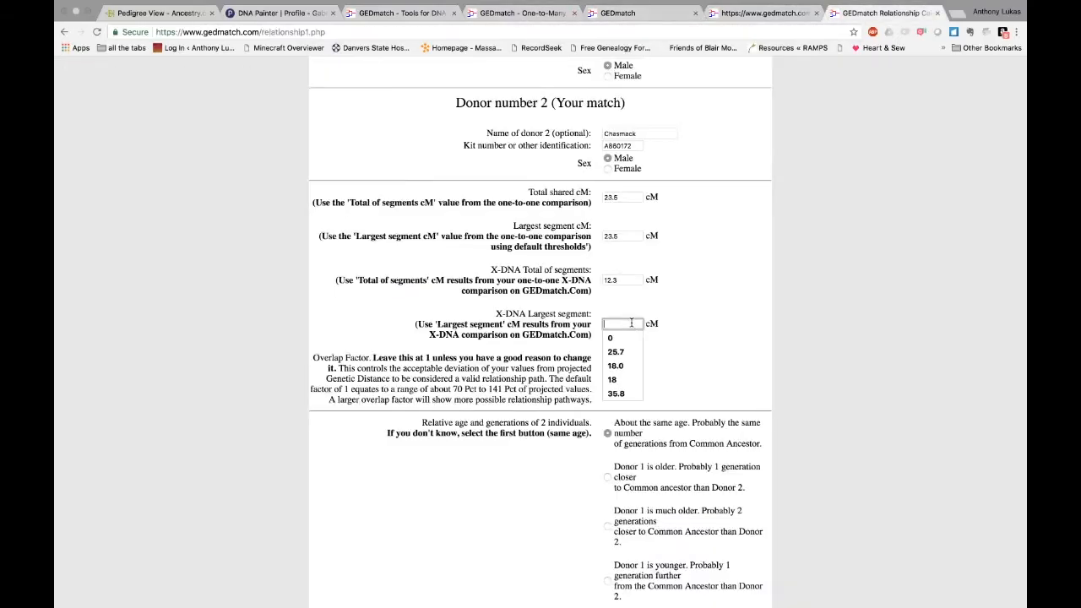
text(12.3)
scroll(802, 448, down, 5)
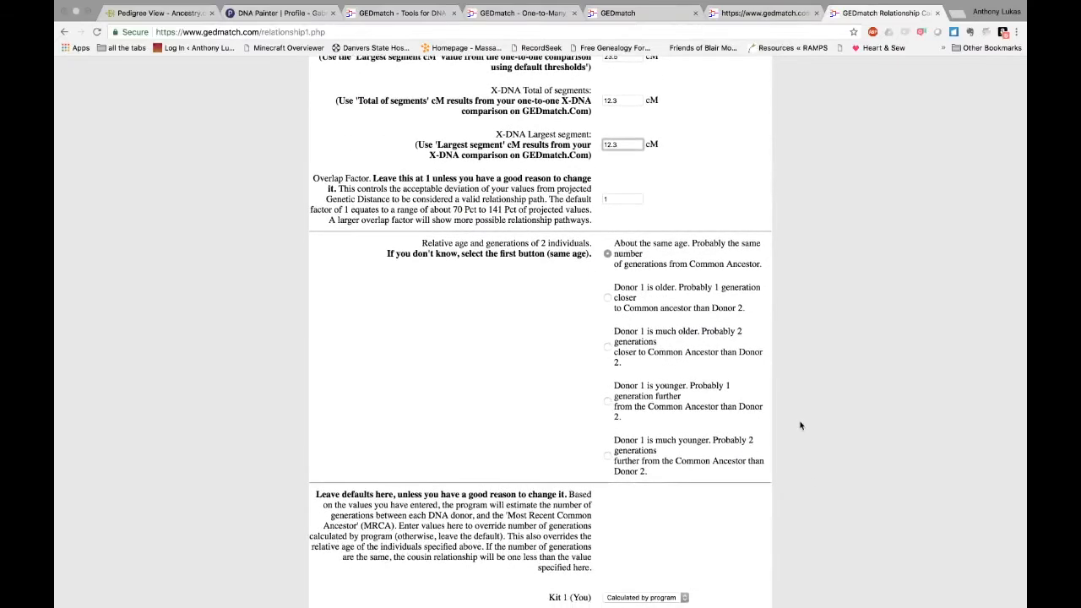
click(606, 402)
scroll(807, 488, down, 4)
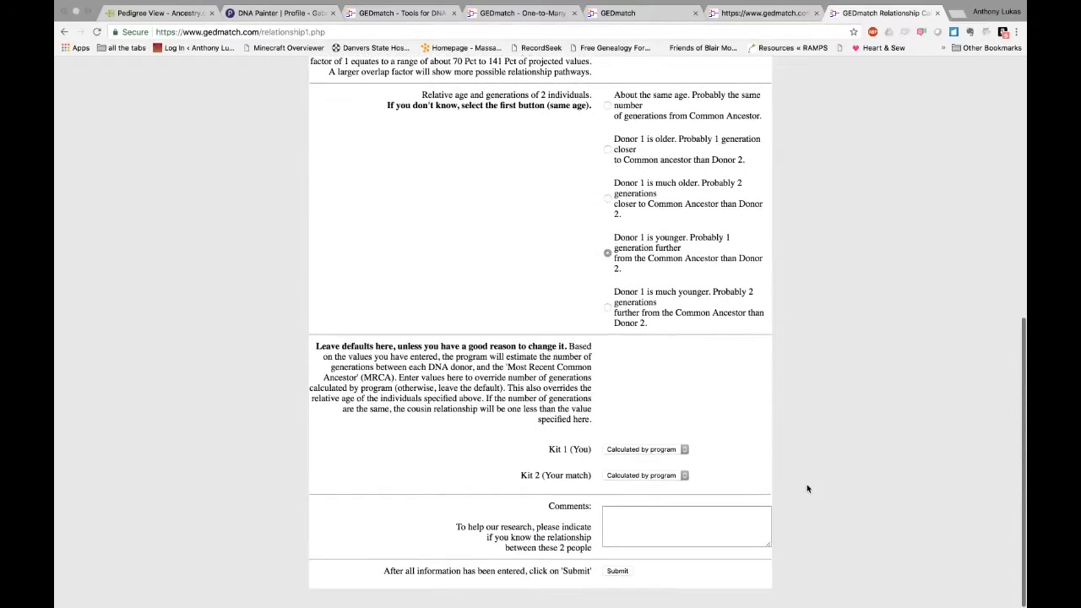
Submit the calculator and scroll down to the proposed 3rd cousin once removed relationship
click(618, 571)
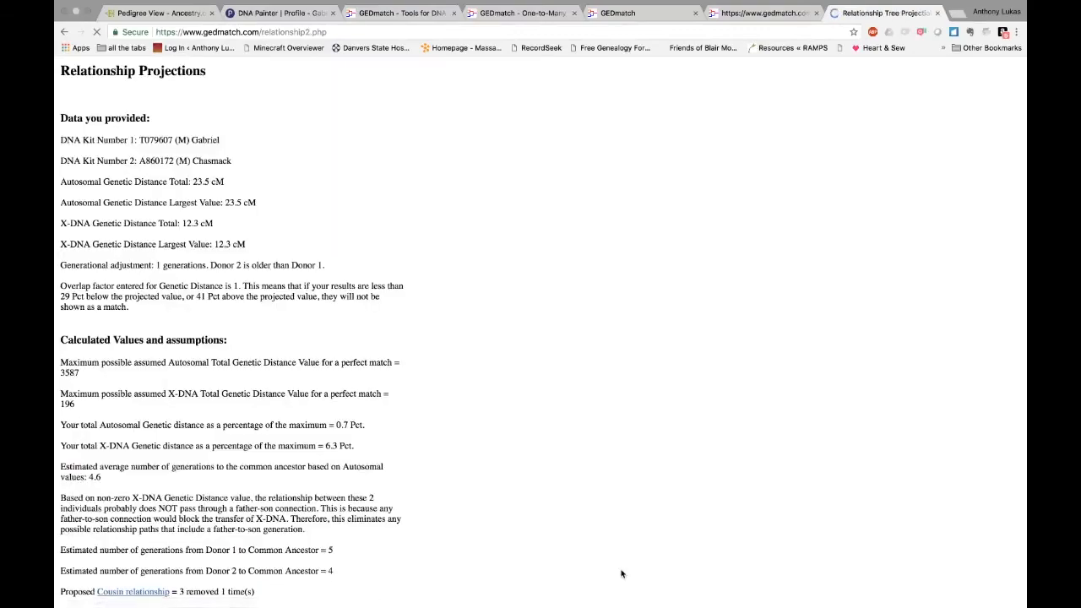
scroll(613, 548, down, 3)
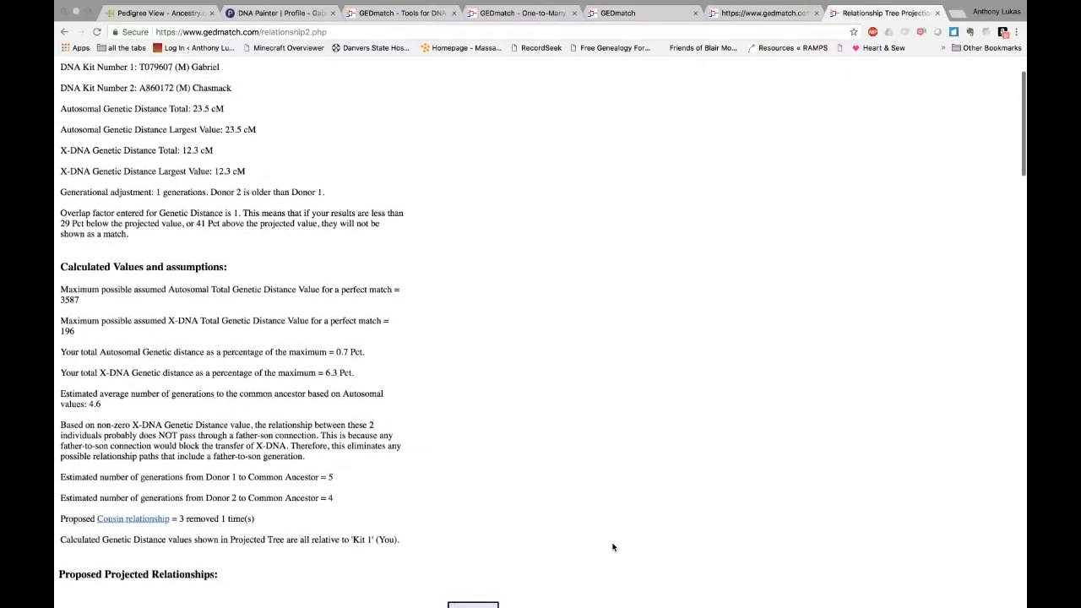
scroll(608, 385, up, 2)
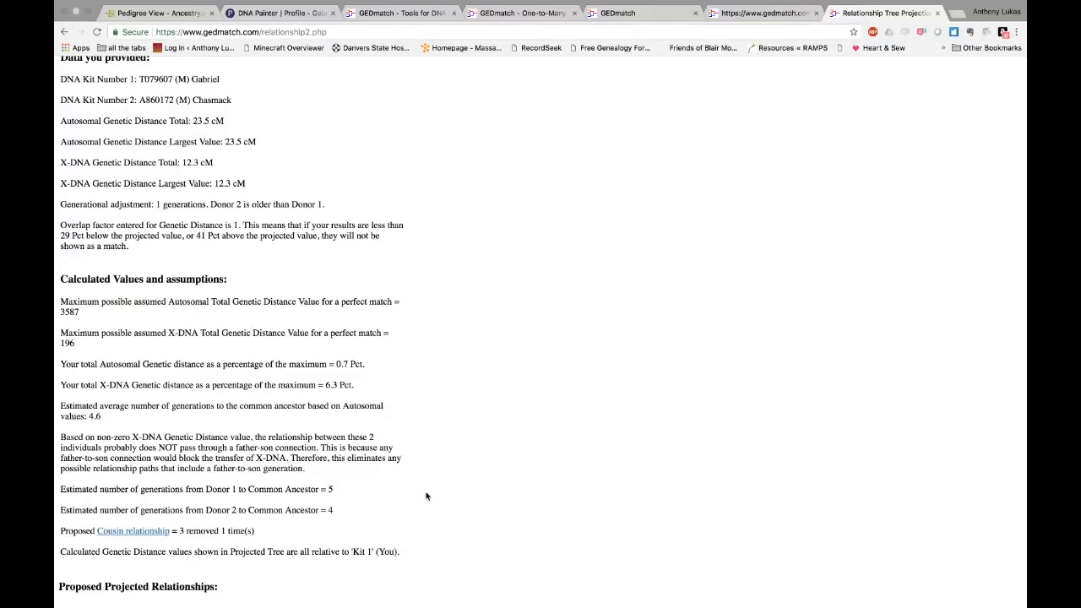
scroll(427, 499, down, 1)
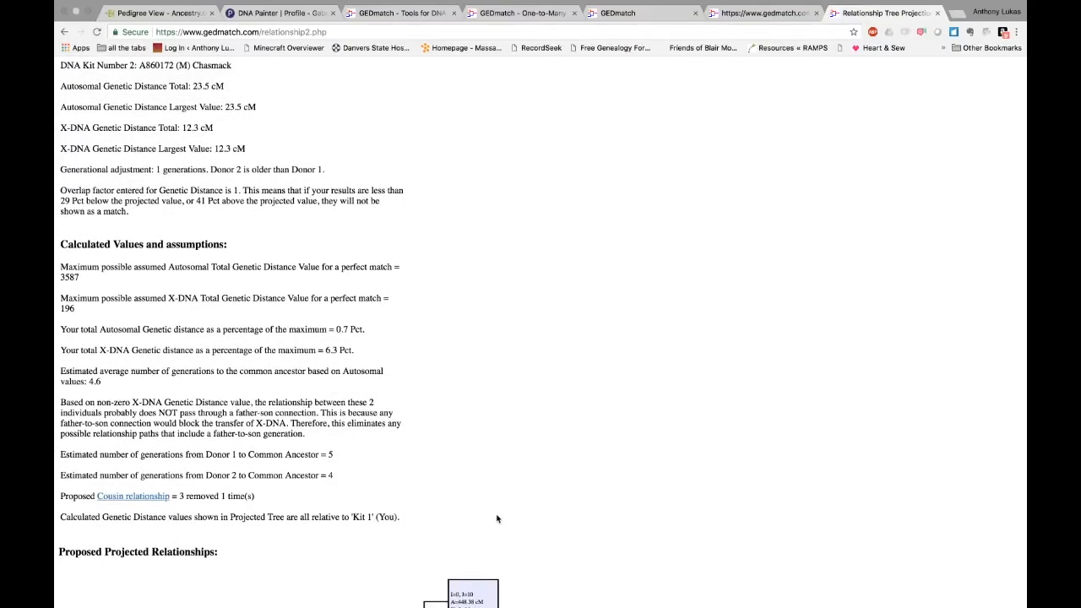
scroll(498, 581, down, 1)
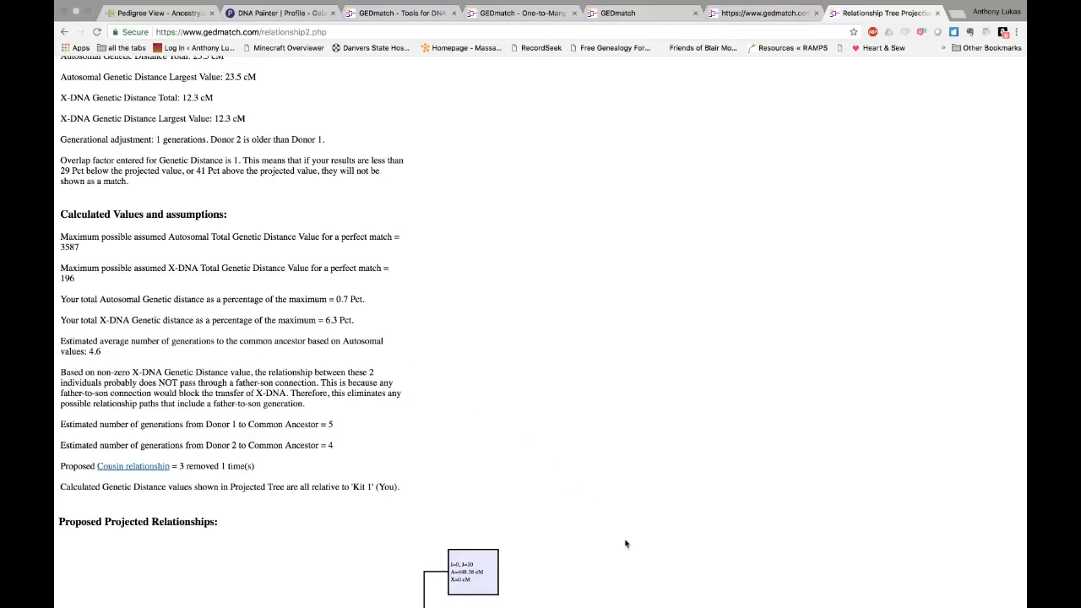
scroll(626, 544, down, 4)
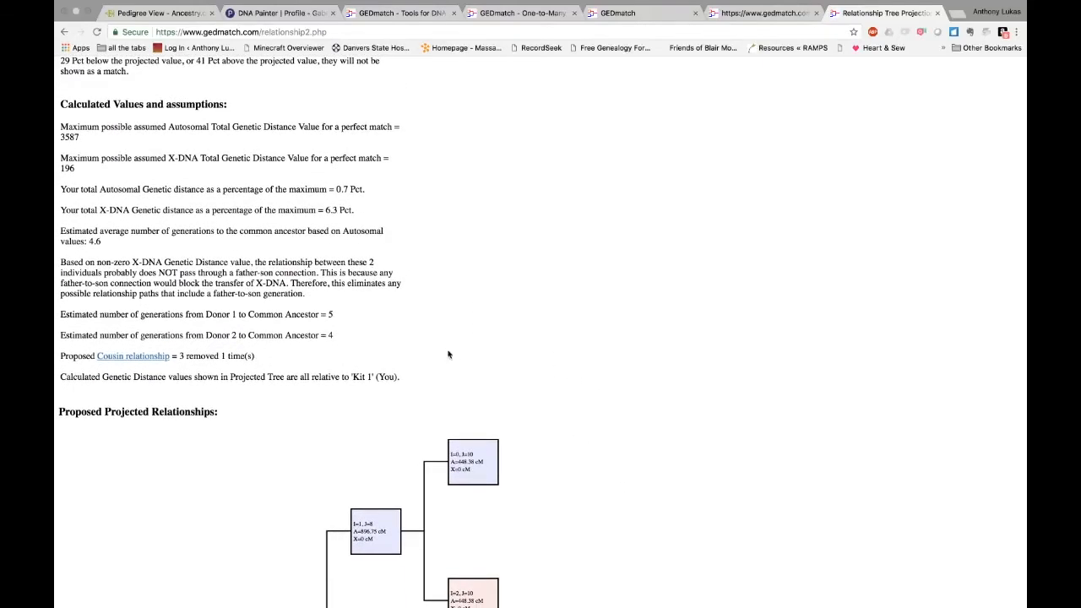
scroll(596, 495, down, 6)
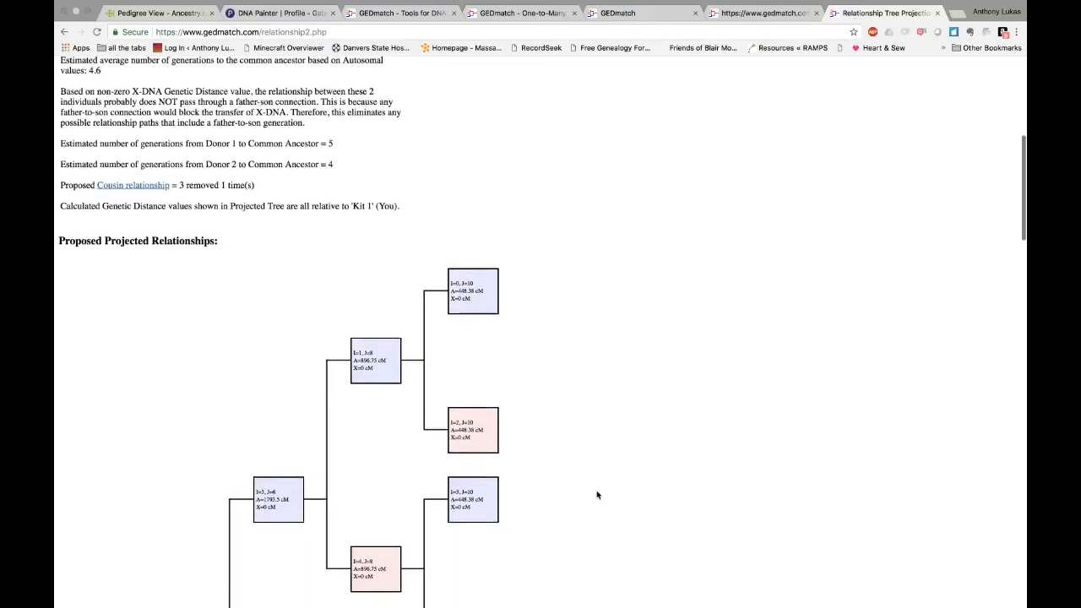
Scroll the projected tree to the Group 3 MRCA couple at 224.19 cM autosomal and 24.5 cM X-DNA
scroll(597, 495, down, 6)
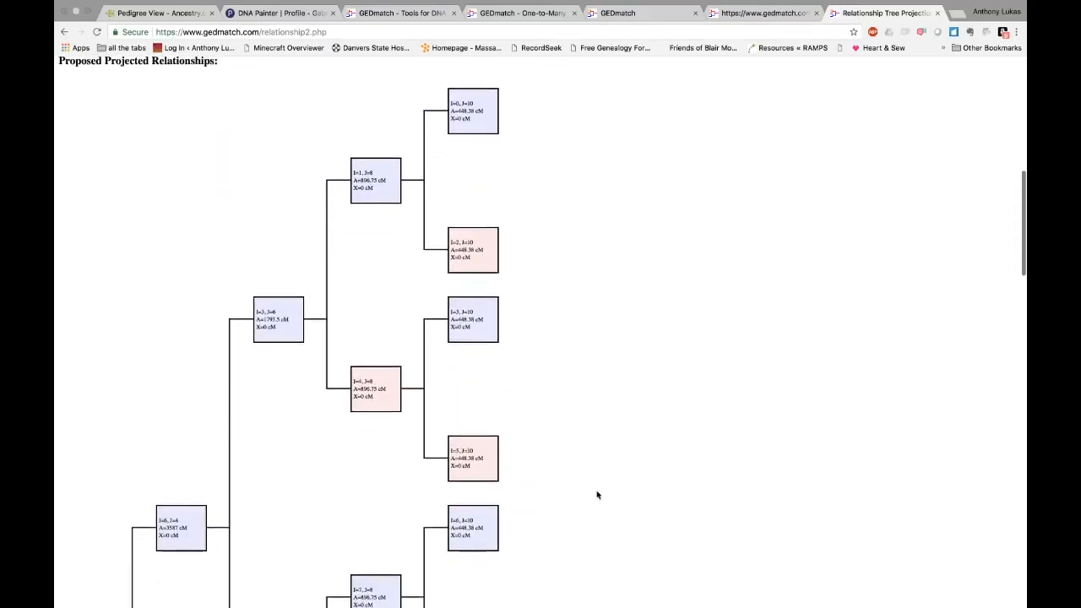
scroll(597, 495, down, 8)
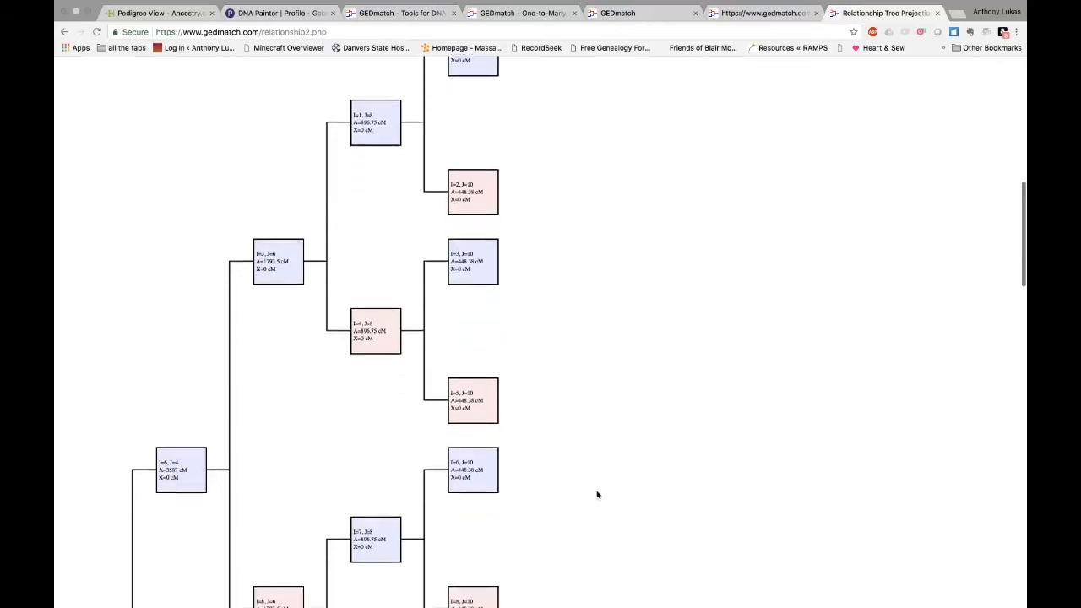
scroll(596, 495, down, 8)
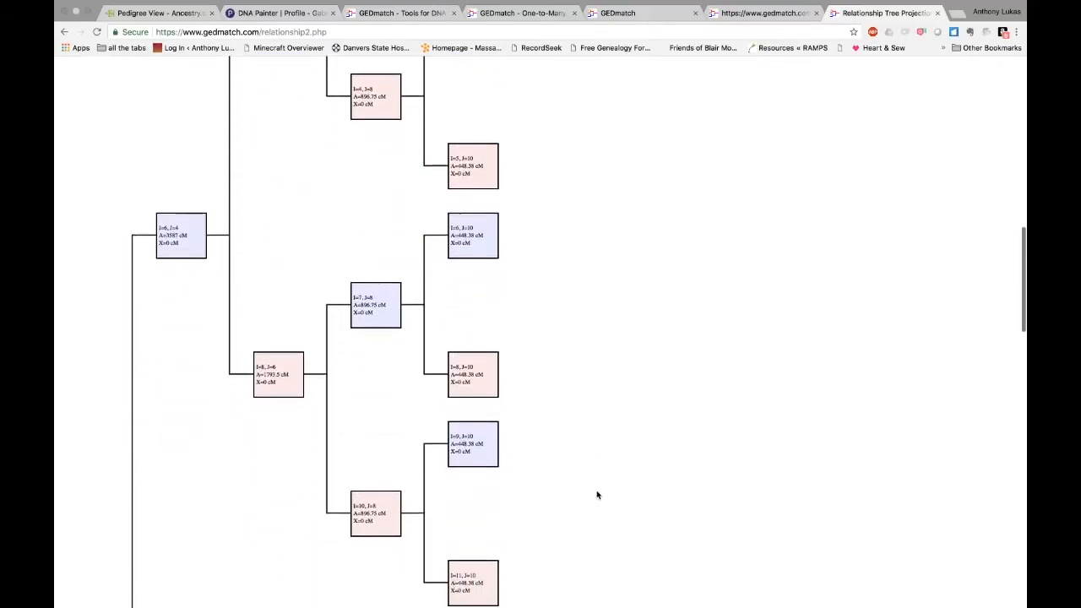
scroll(596, 495, down, 3)
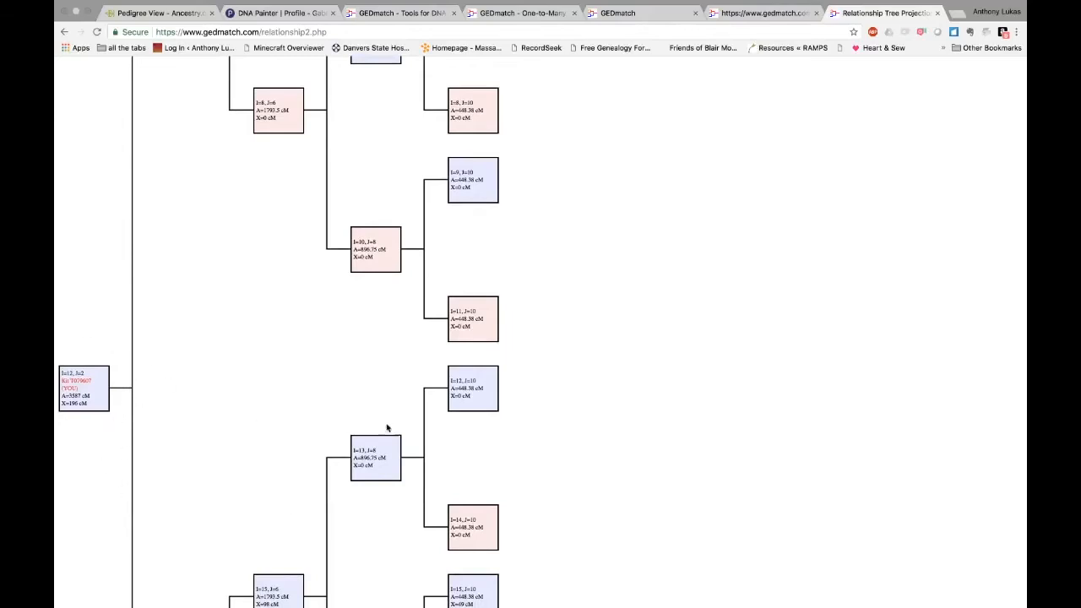
scroll(586, 495, down, 5)
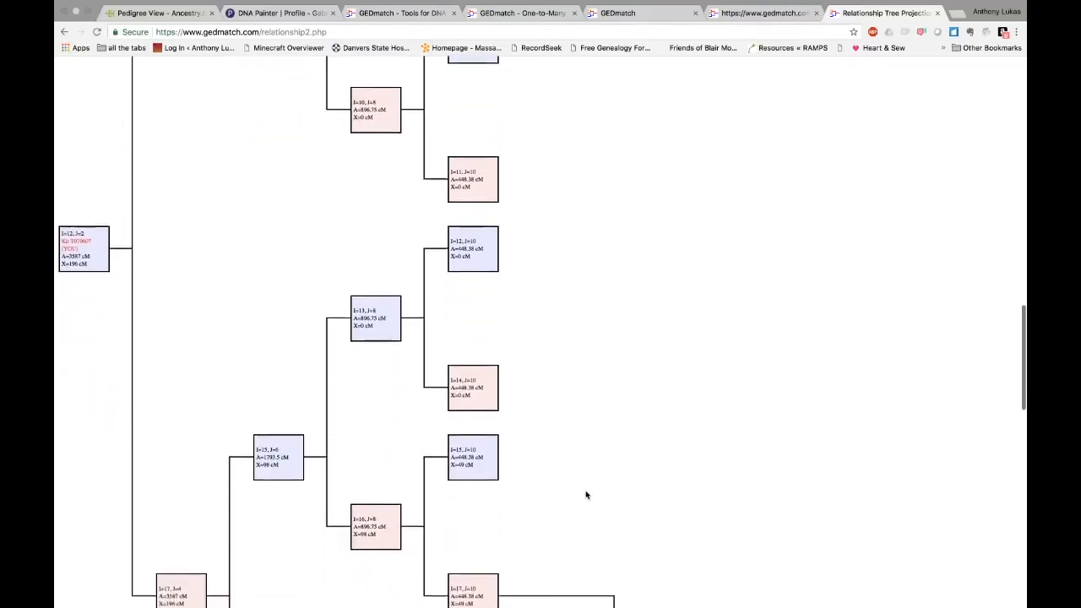
scroll(587, 495, down, 7)
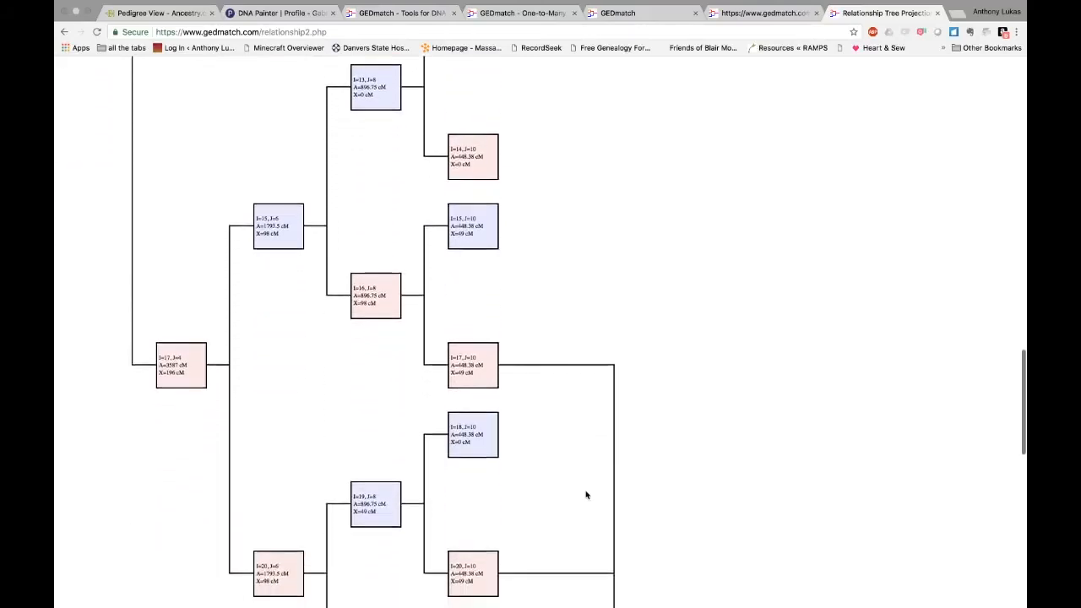
scroll(586, 495, down, 7)
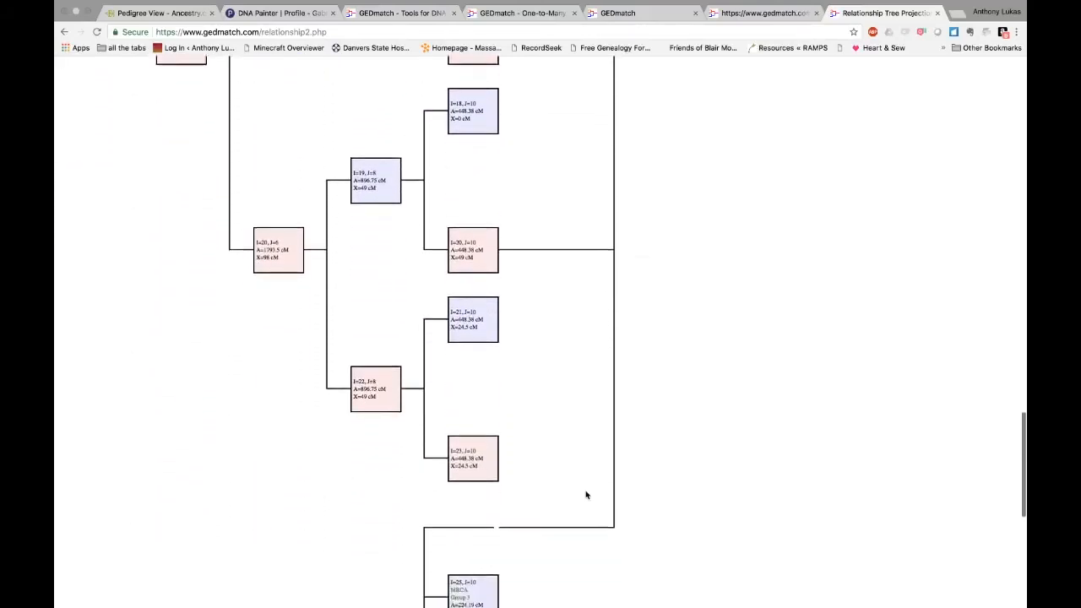
scroll(586, 494, down, 6)
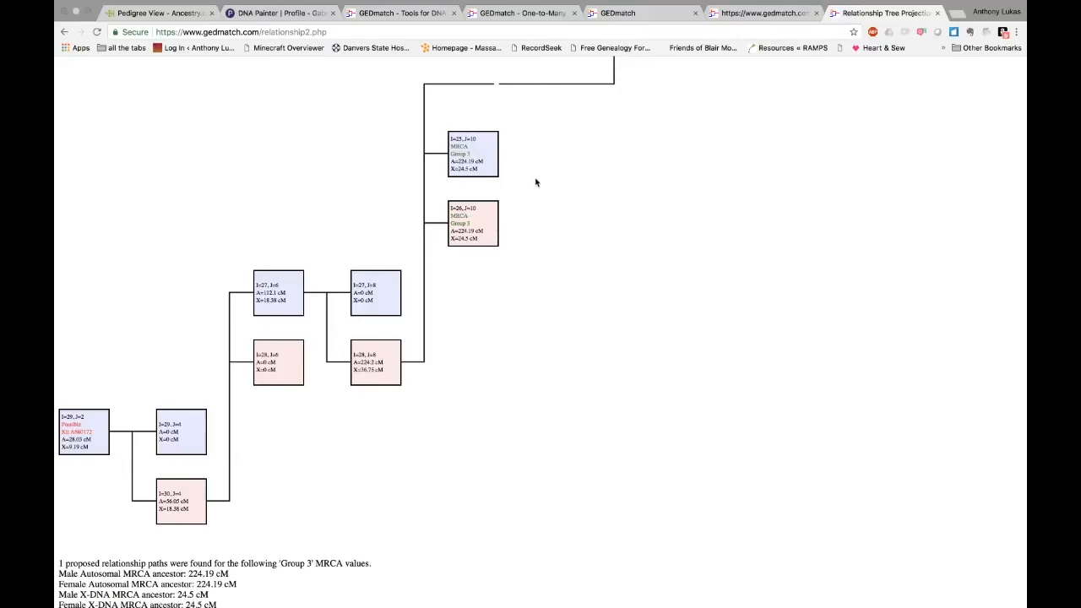
scroll(553, 231, up, 6)
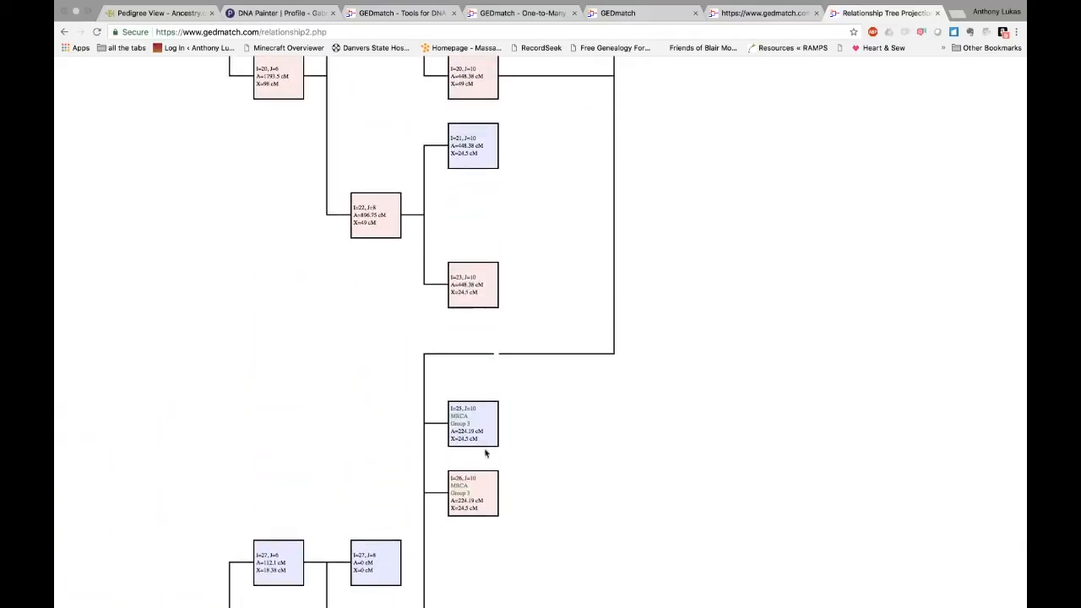
scroll(540, 330, up, 15)
scroll(542, 331, up, 10)
scroll(541, 331, up, 8)
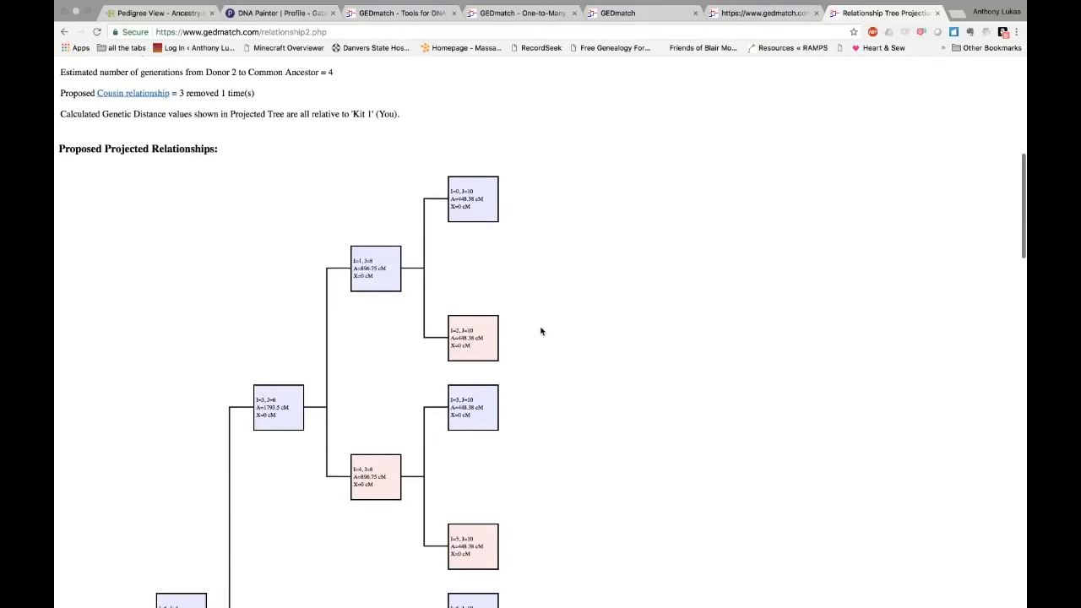
scroll(541, 331, down, 5)
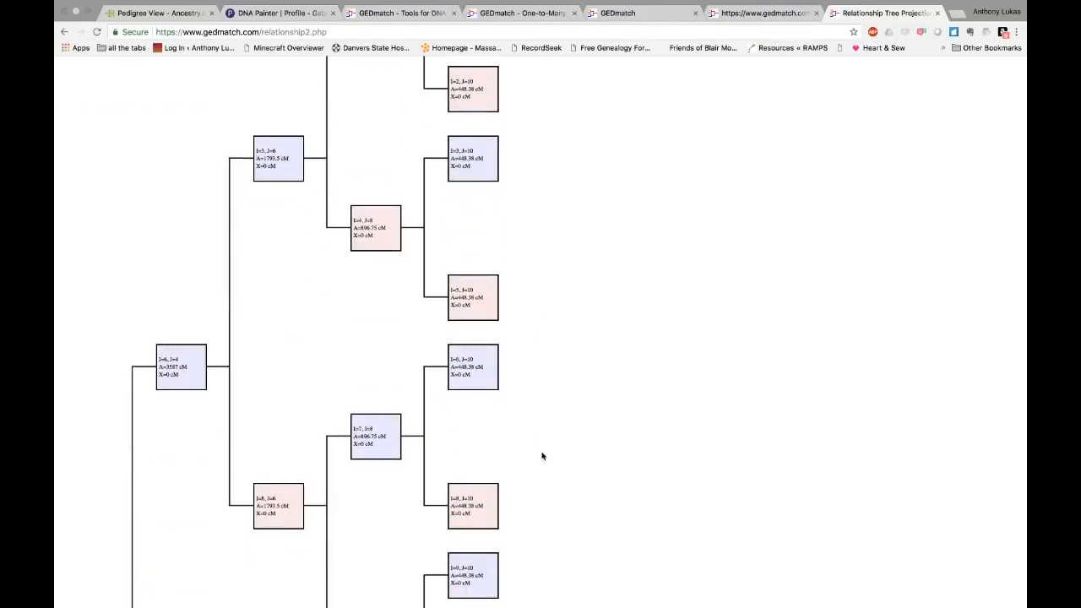
scroll(543, 456, down, 12)
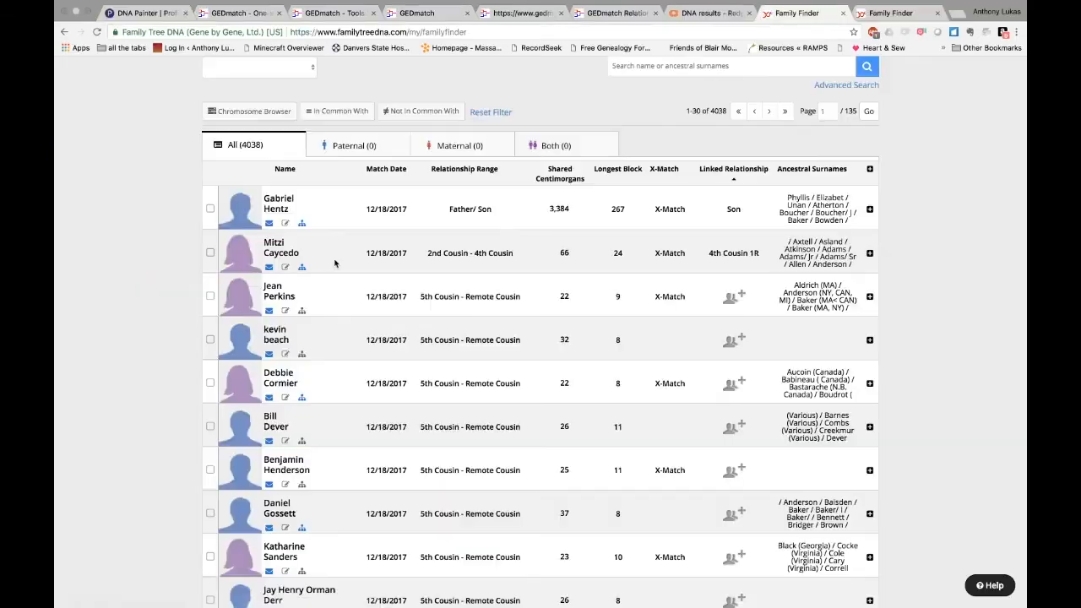
Show the chosen 2nd–4th cousin match's shared segments as a Chromosome Browser table and select all rows
click(209, 251)
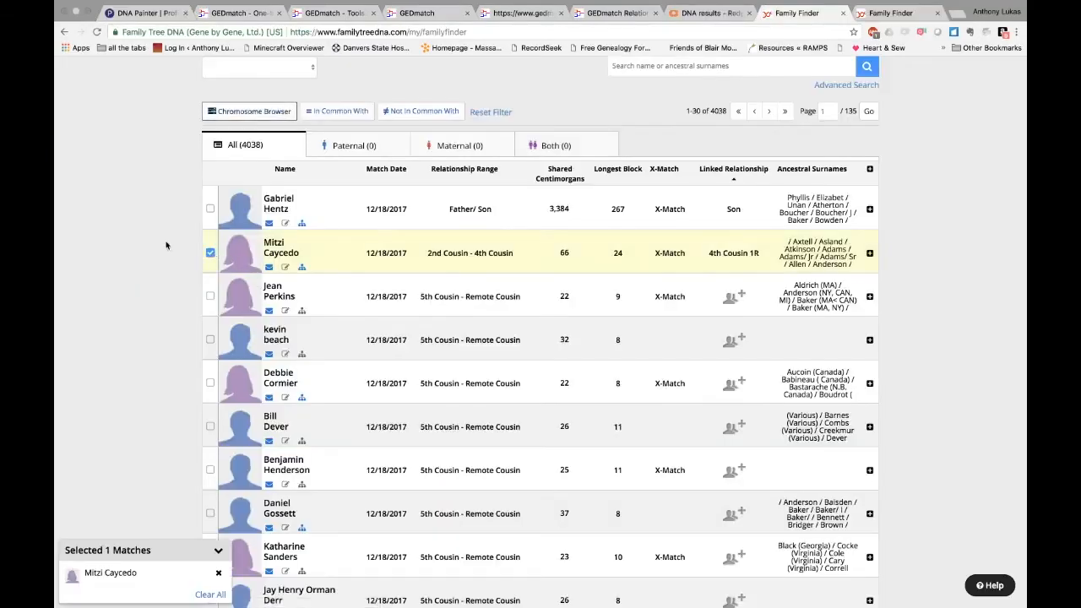
scroll(164, 242, up, 3)
click(244, 216)
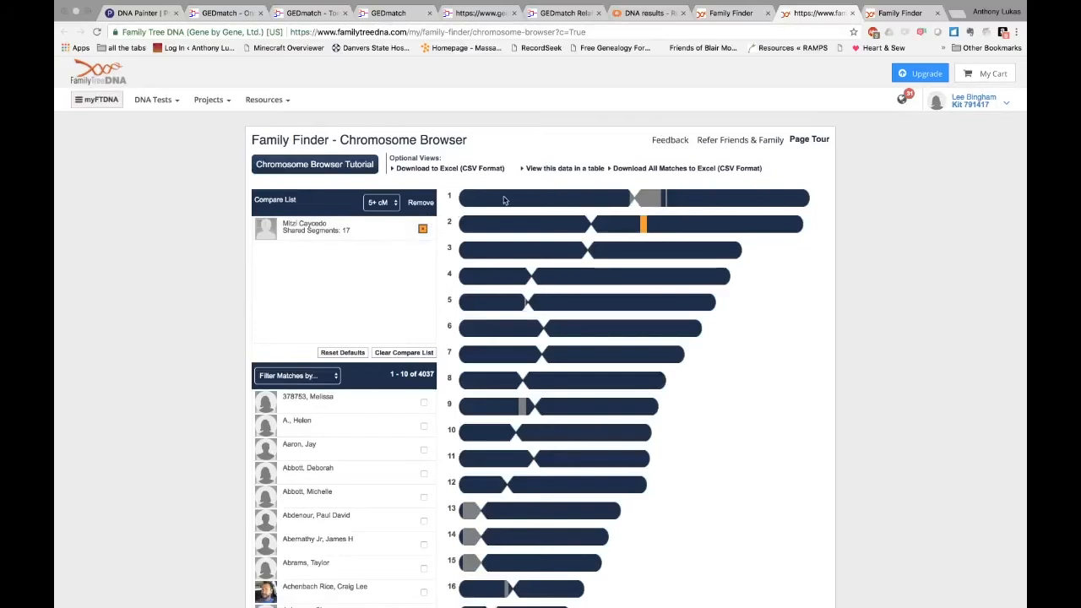
click(565, 169)
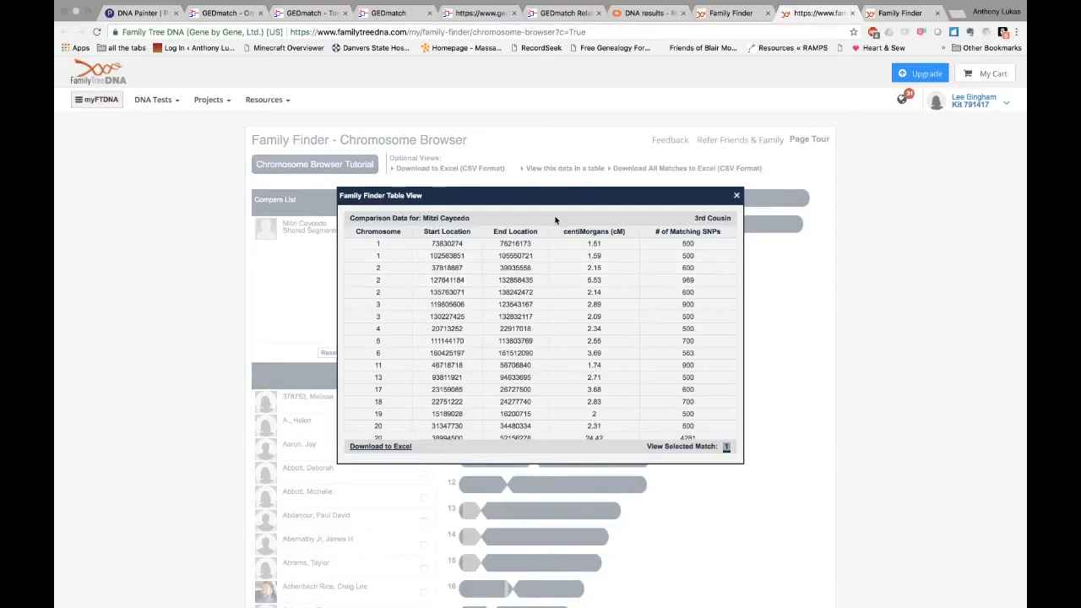
key(ctrl+a)
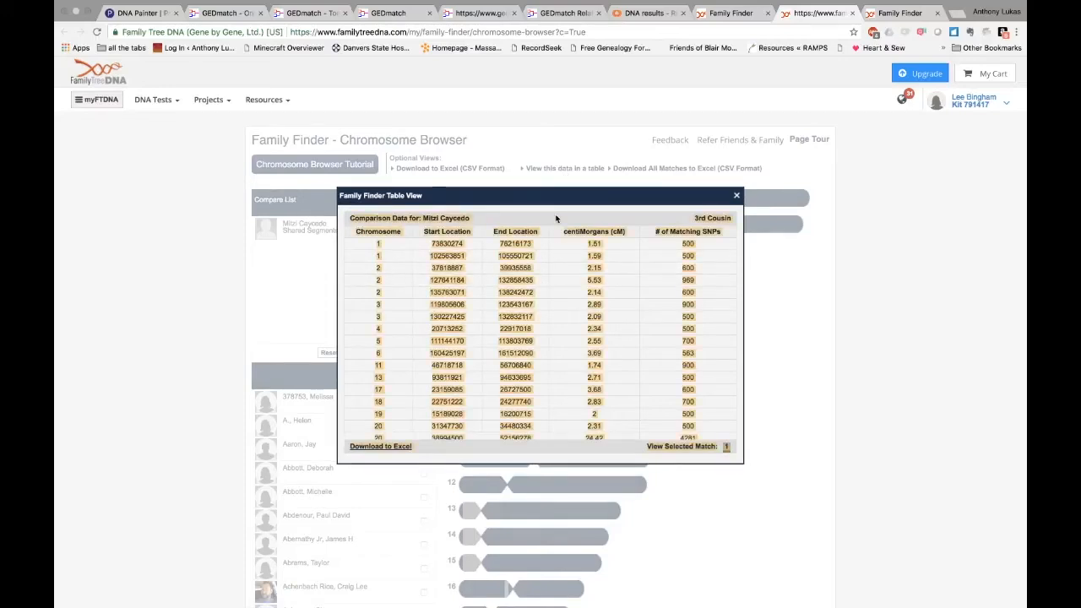
click(141, 15)
Paste the FTDNA match's segment data as a new match with a 5 cM minimum segment size
click(850, 150)
click(604, 187)
key(ctrl+v)
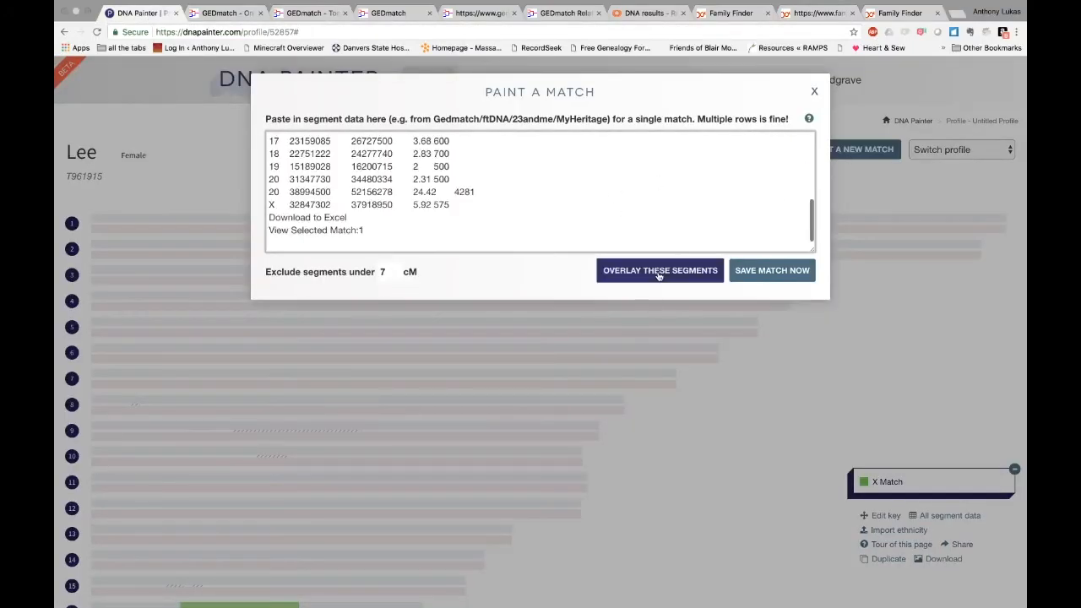
click(754, 271)
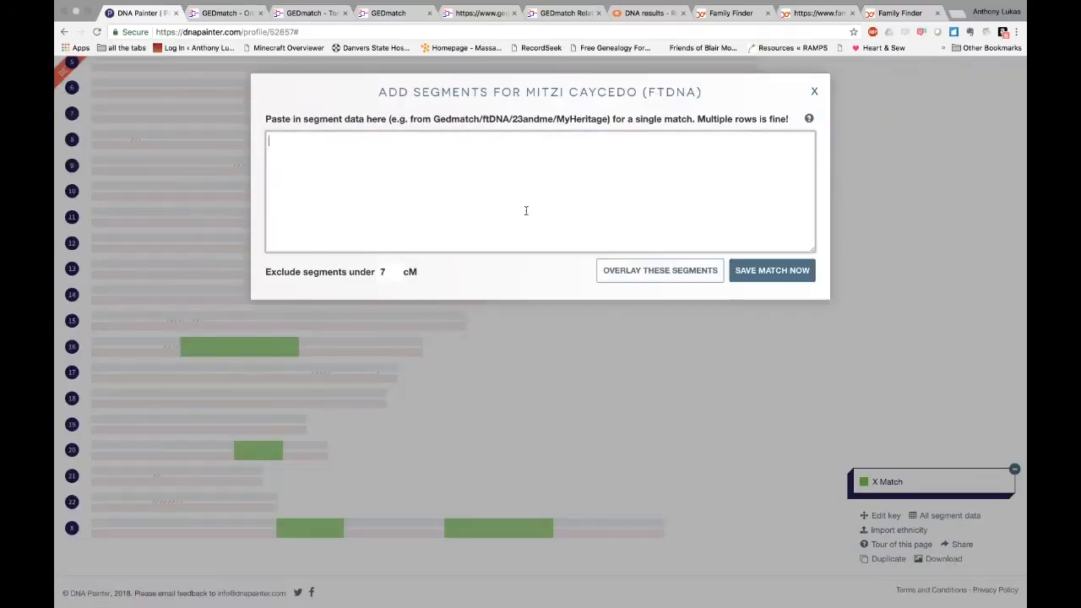
key(super+v)
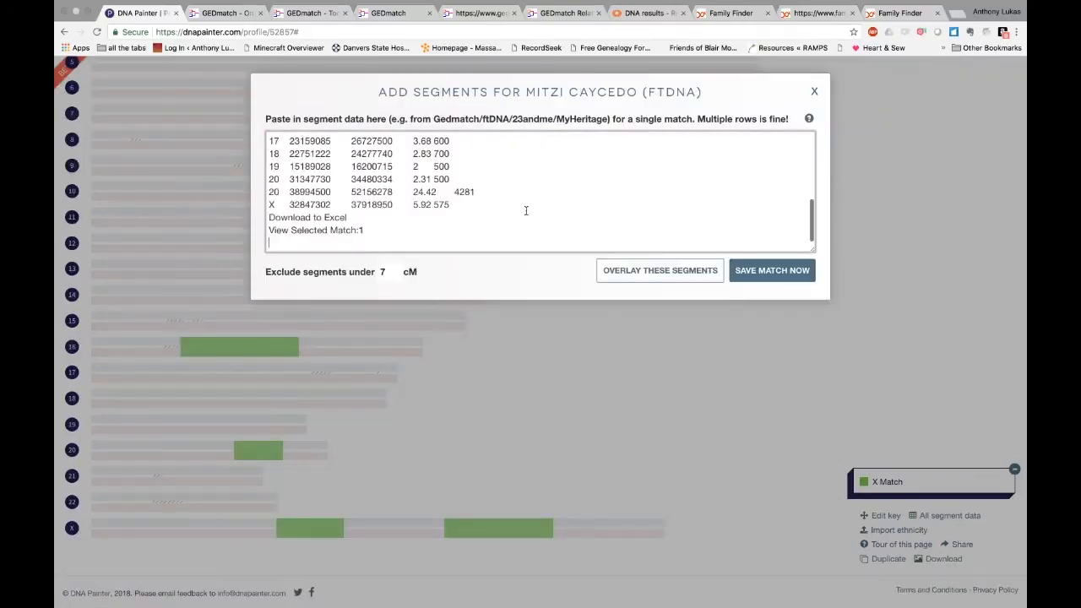
click(389, 272)
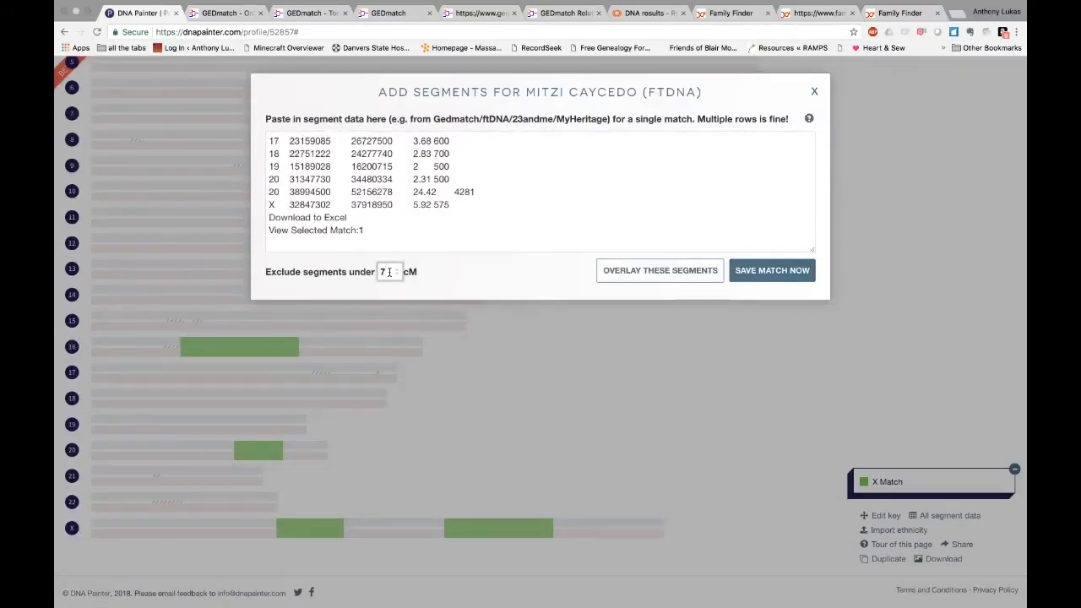
click(772, 271)
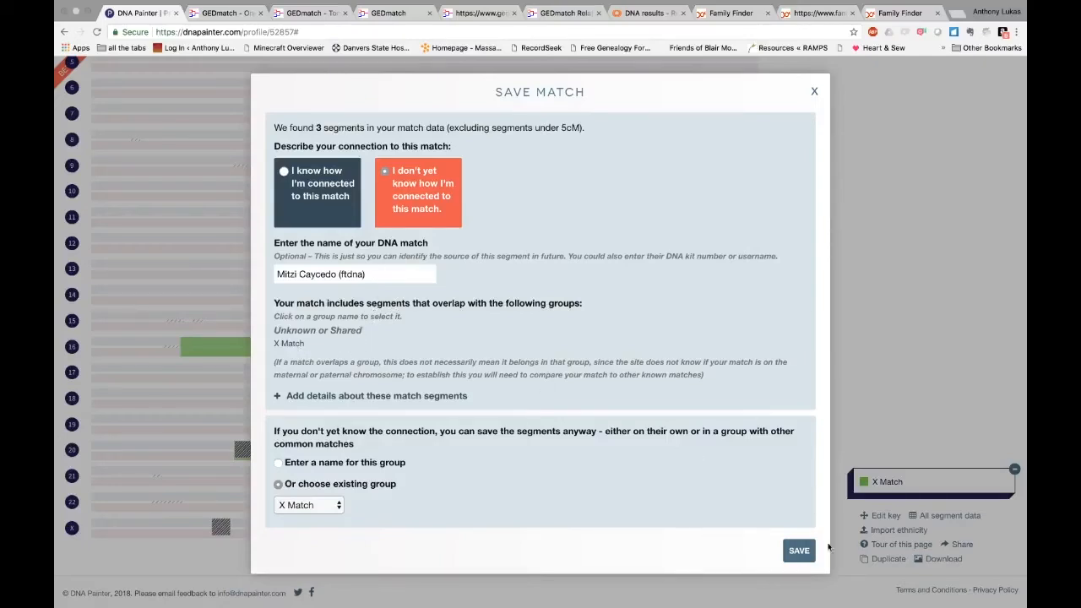
Save the match's segments into the existing X Match group and return to the myFTDNA tab
click(798, 550)
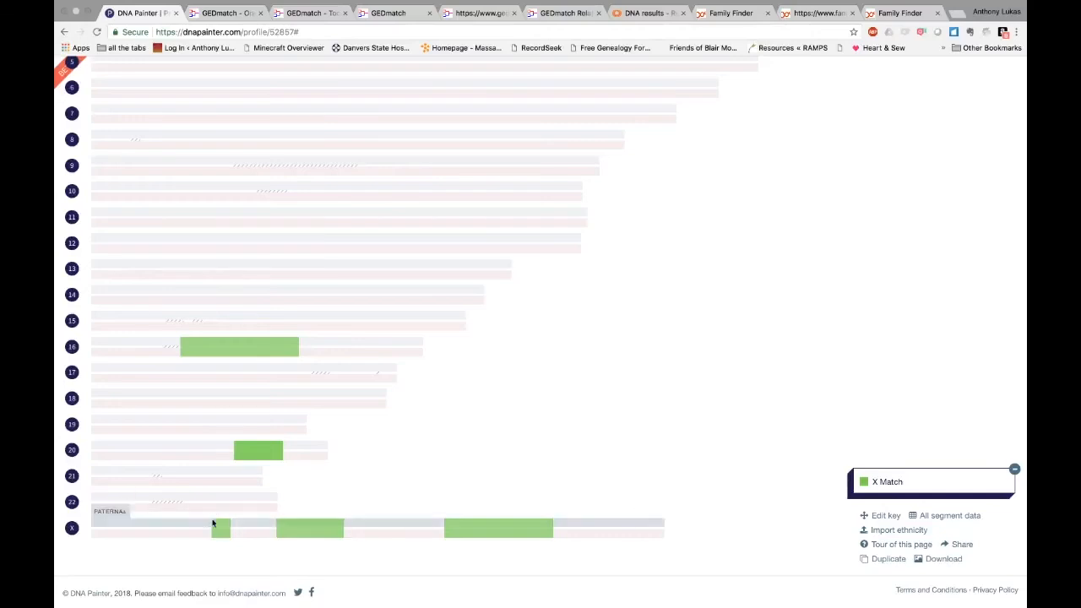
mouse_move(225, 531)
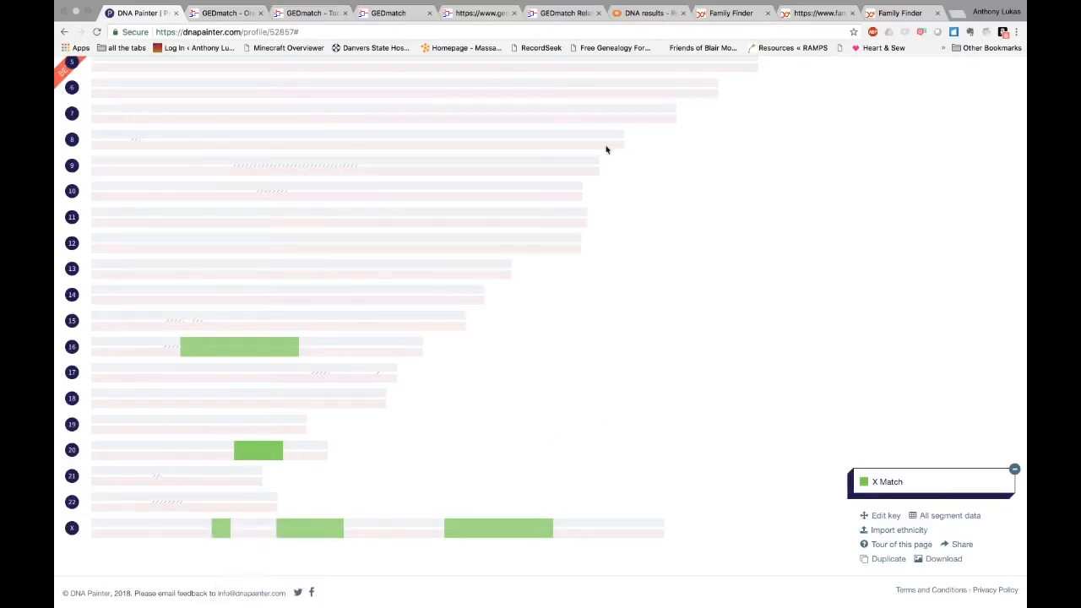
click(728, 14)
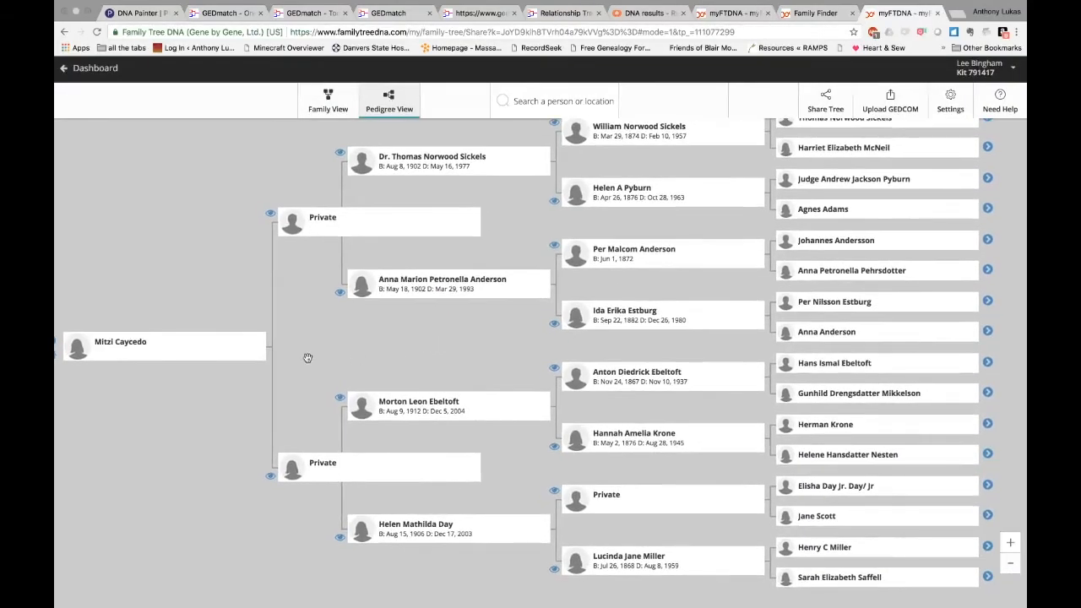
Switch to the tester's own pedigree and open an ancestor's tree showing her parents and 1789 grandfather
drag(446, 355, 359, 352)
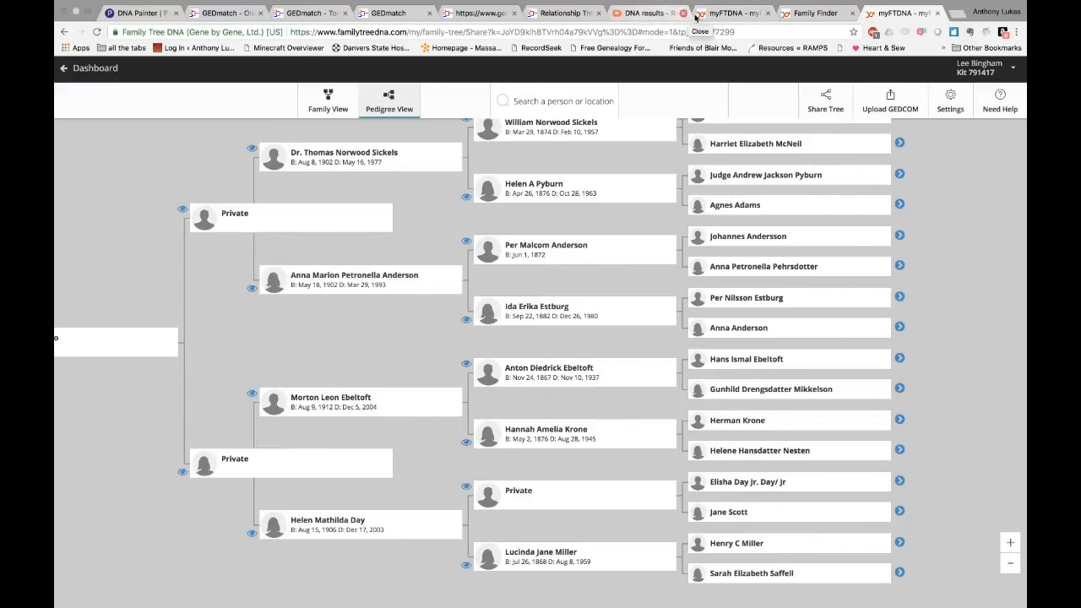
click(726, 15)
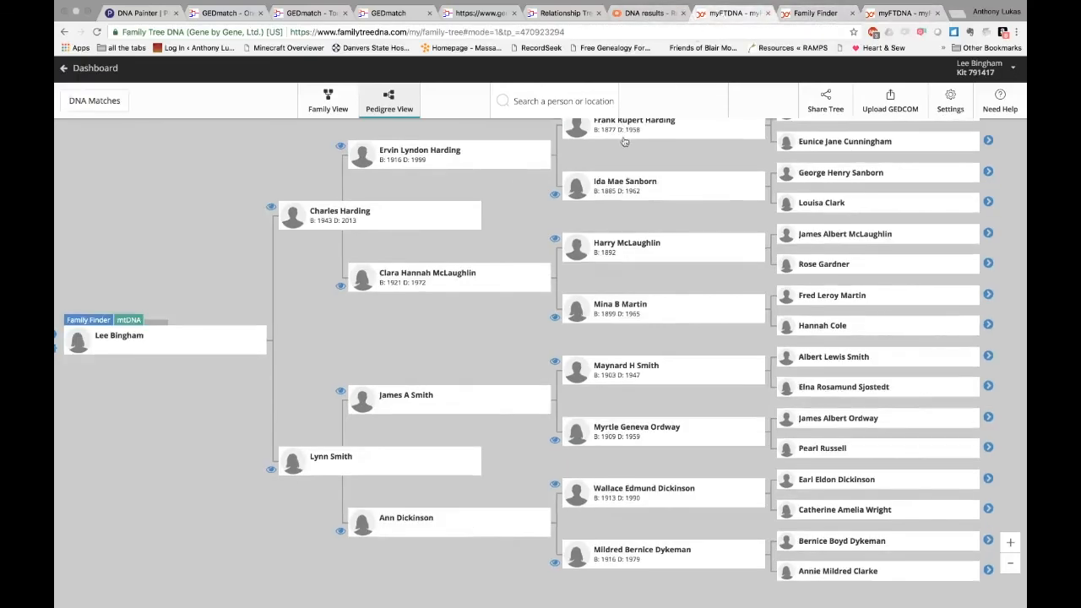
drag(746, 451, 591, 450)
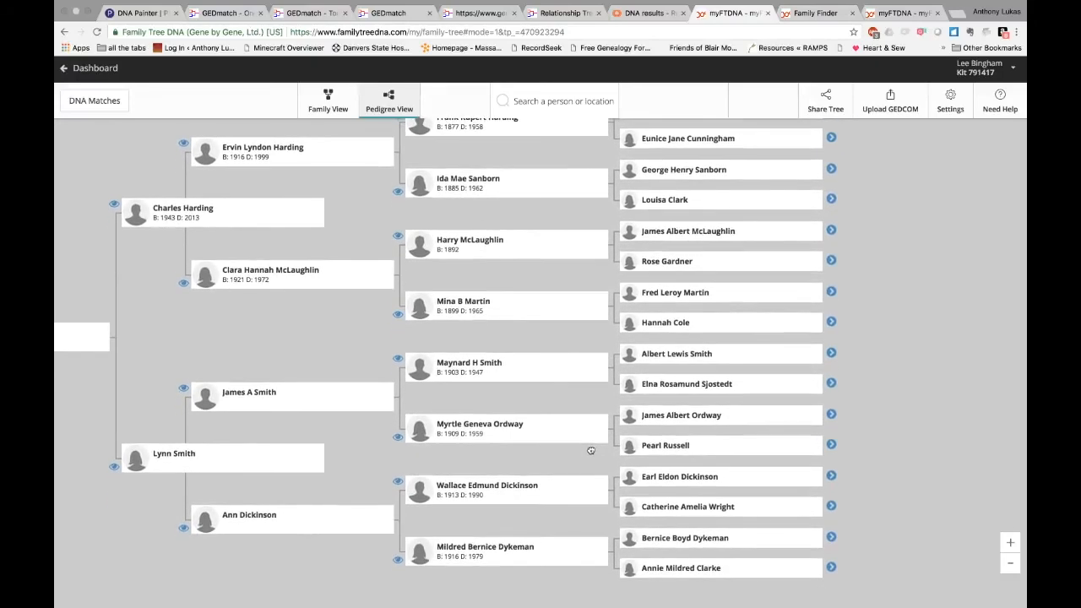
click(826, 420)
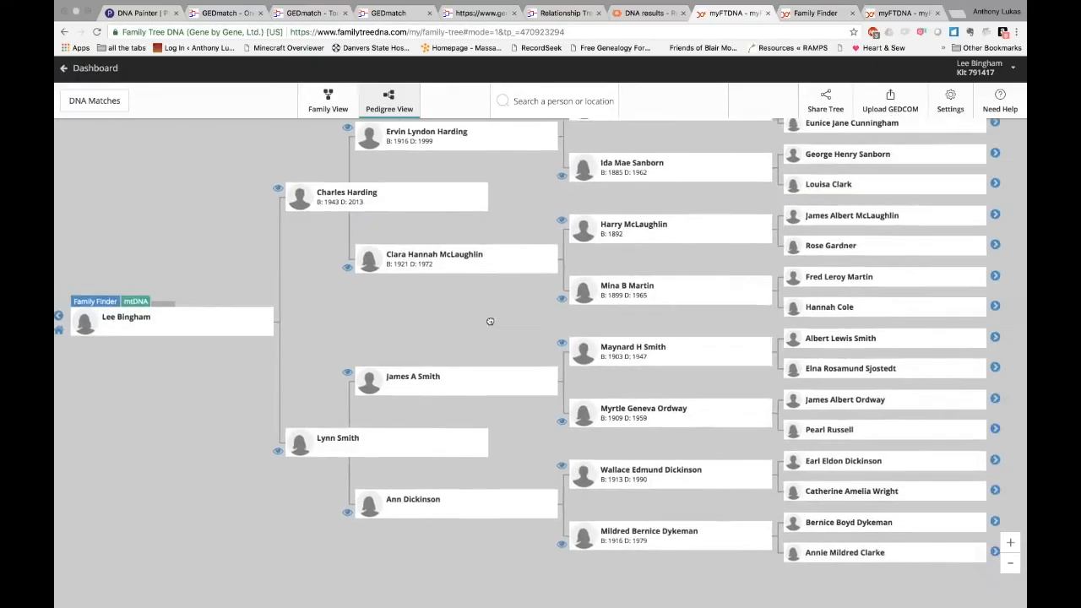
click(794, 287)
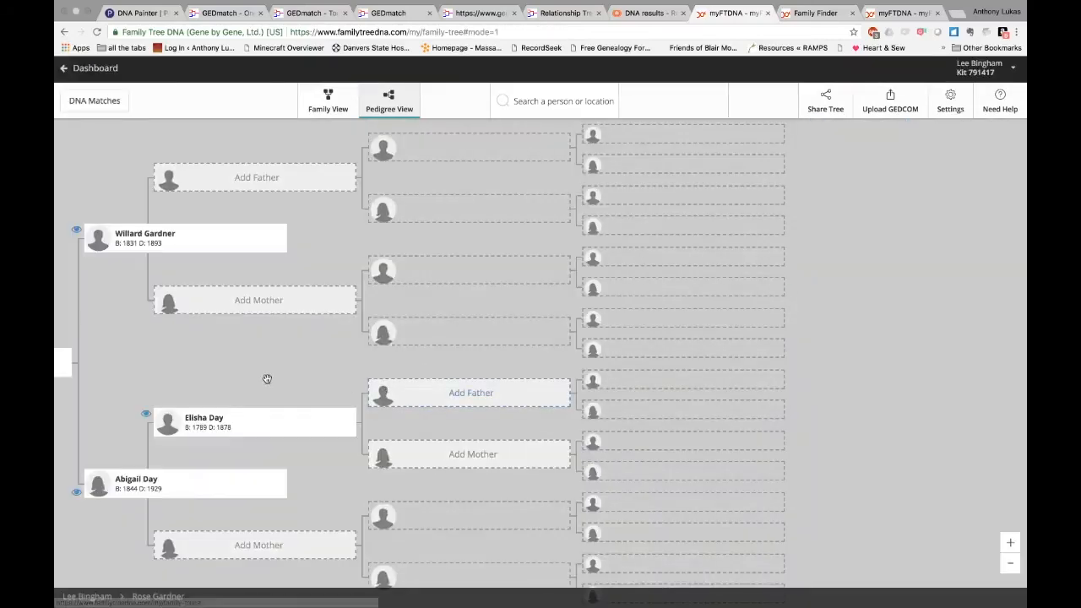
drag(265, 376, 563, 297)
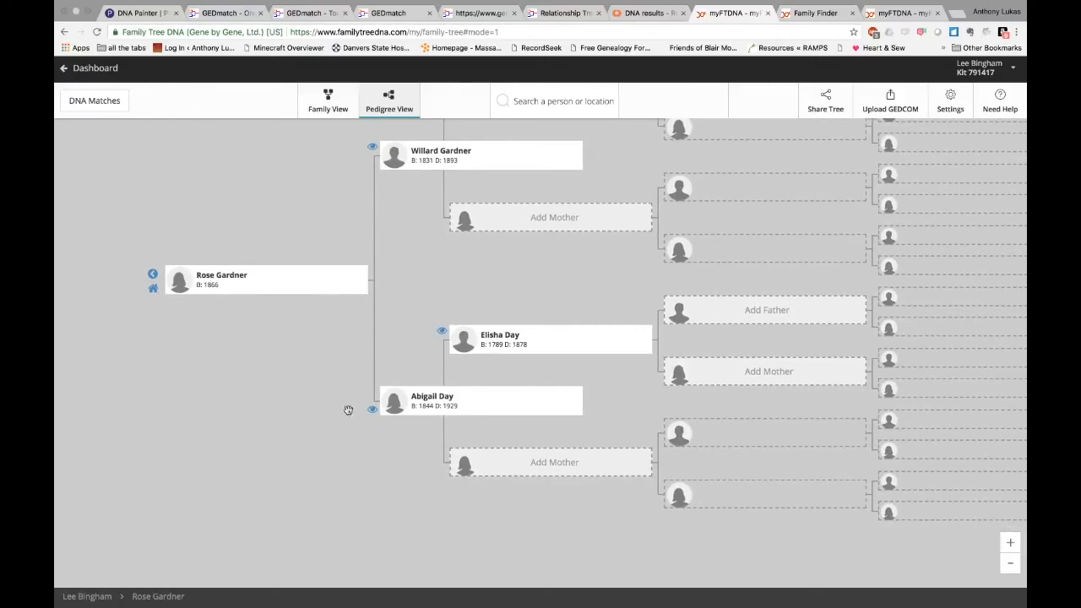
Open the FTDNA match from the X Match group in the key for editing
key(ctrl+1)
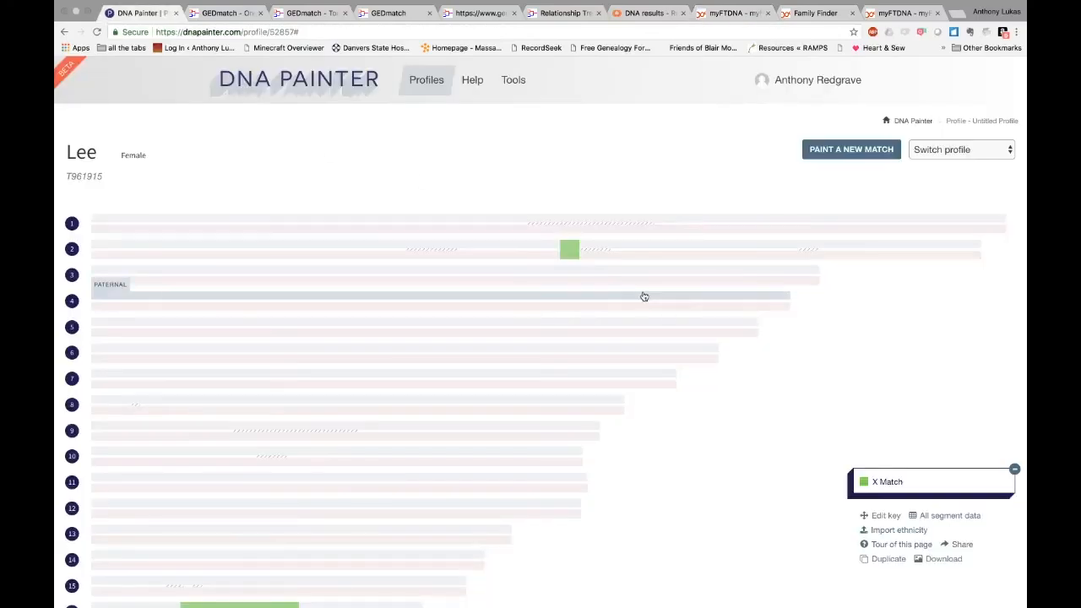
scroll(792, 470, down, 3)
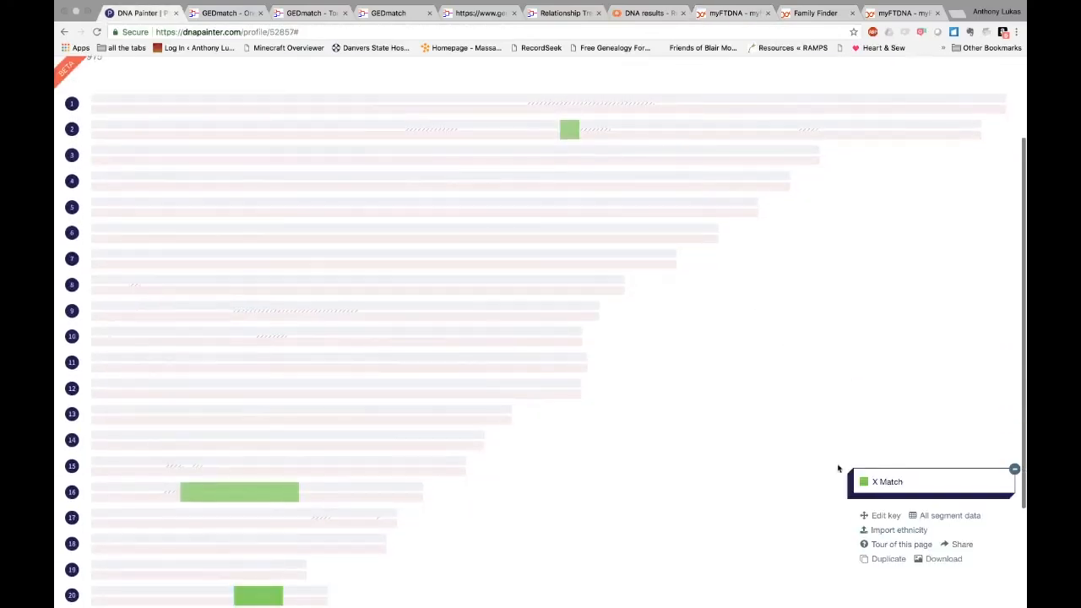
click(887, 482)
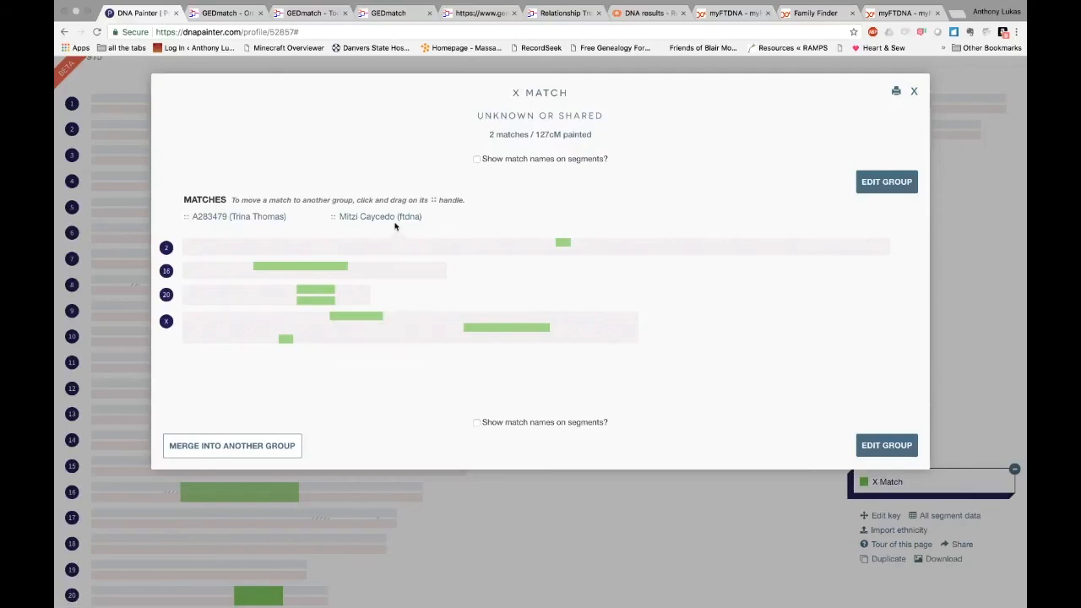
click(393, 217)
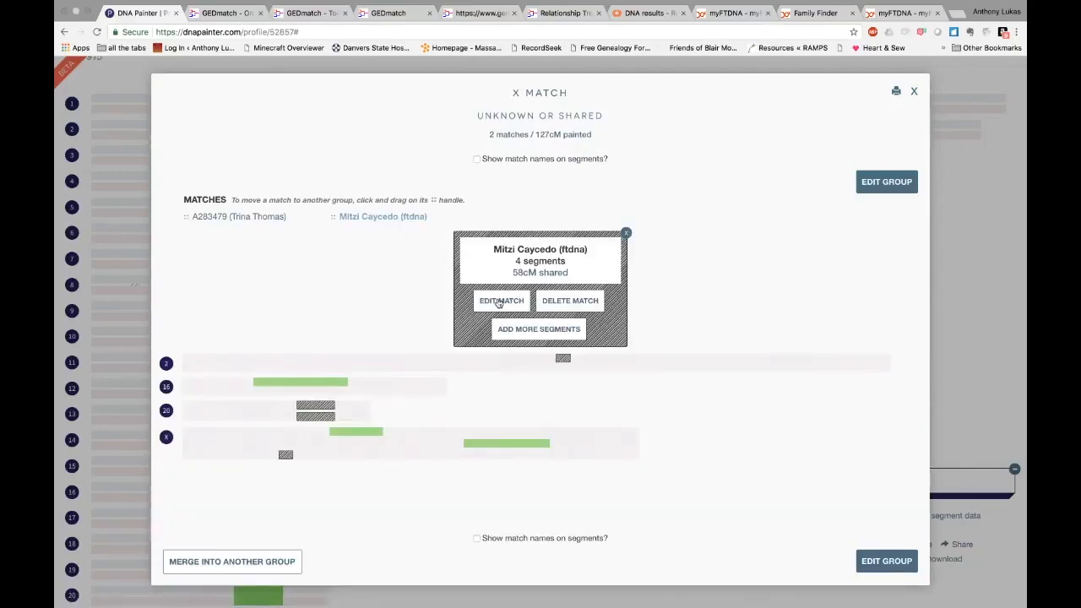
click(499, 302)
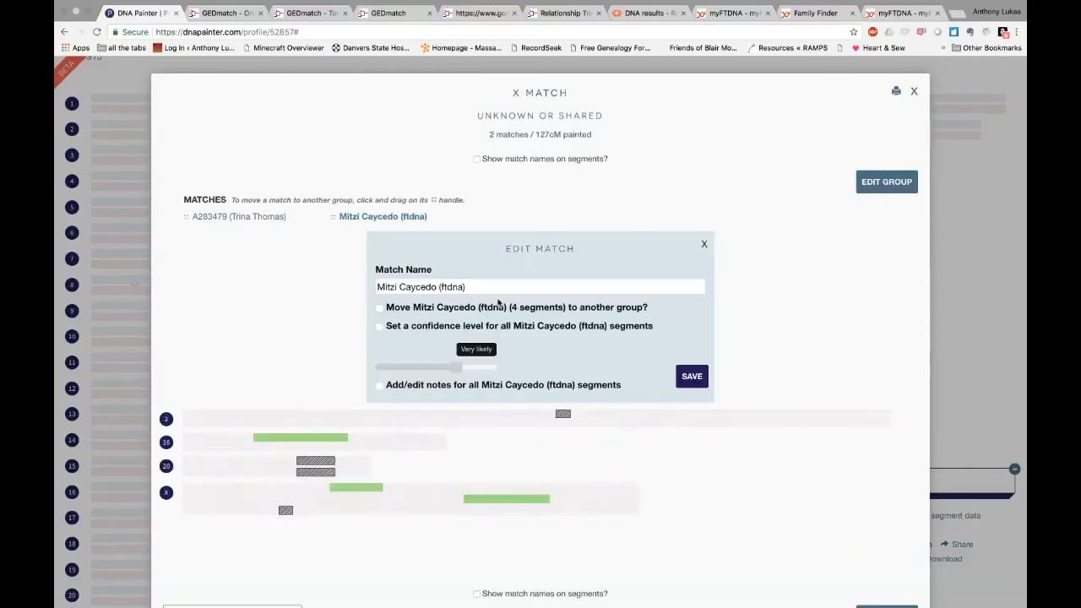
Move the match into a newly created group named after the shared ancestral couple and save
click(445, 308)
click(448, 326)
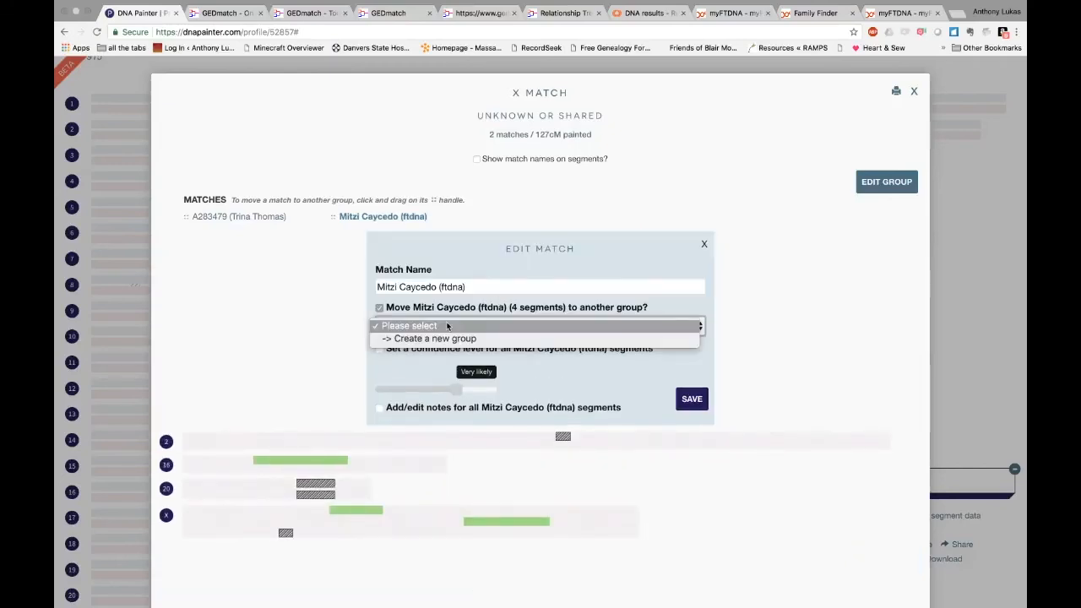
click(449, 337)
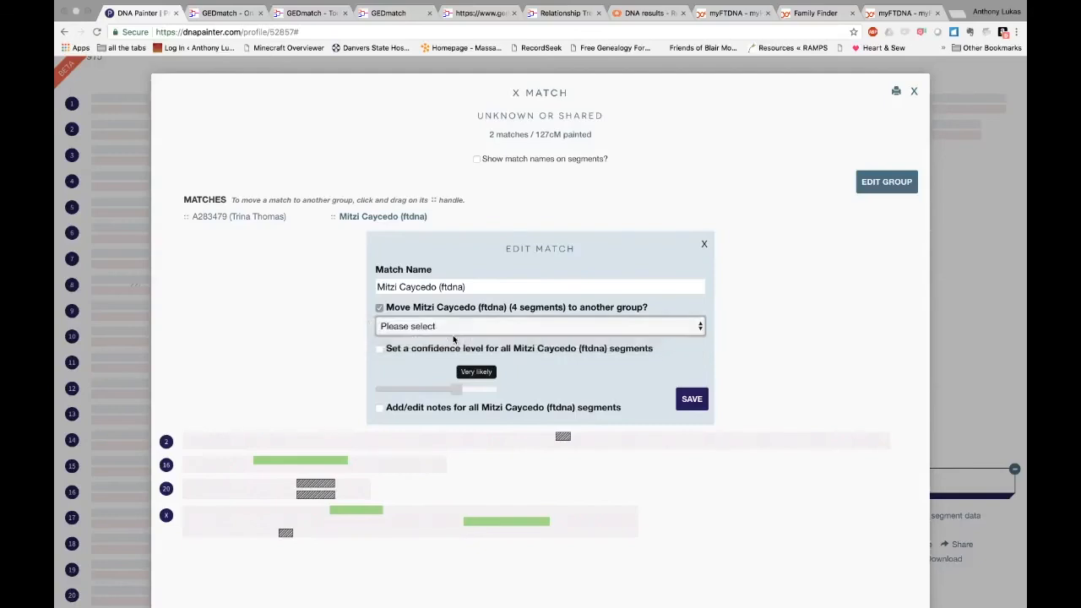
click(432, 361)
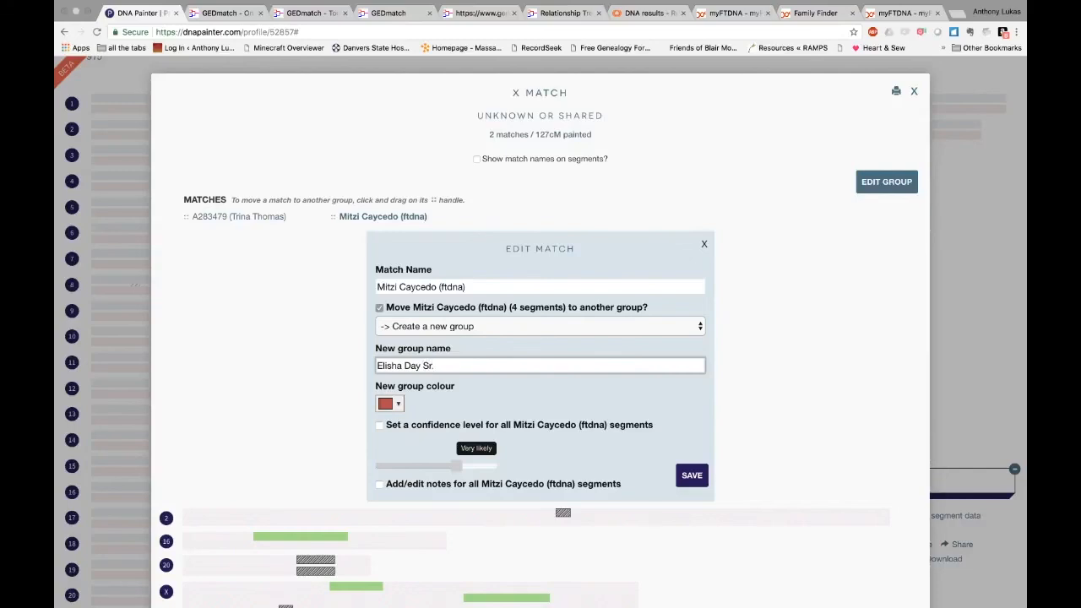
click(895, 14)
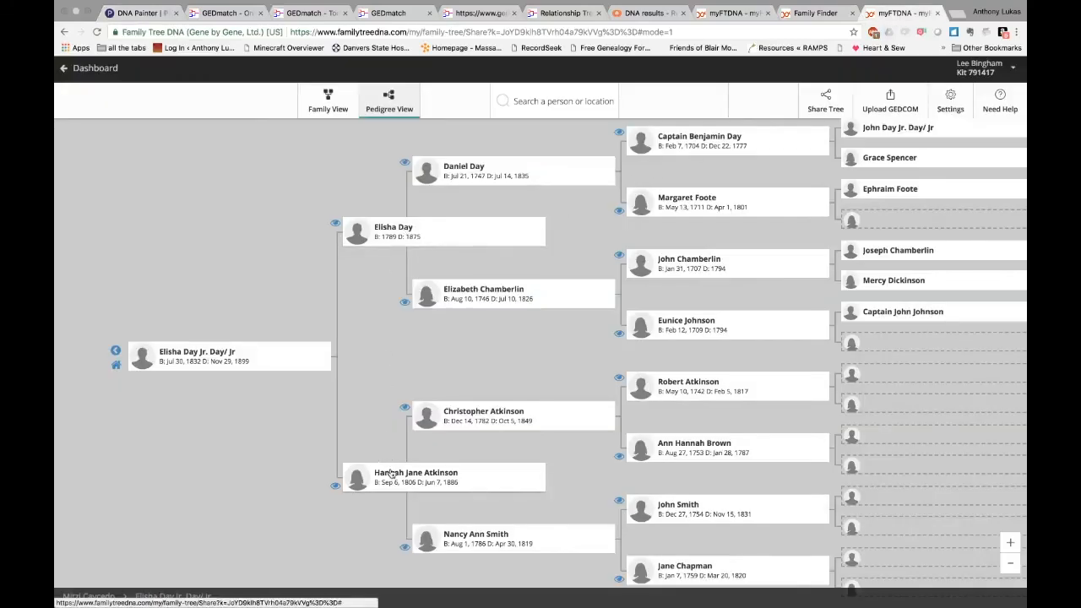
mouse_move(202, 4)
click(139, 26)
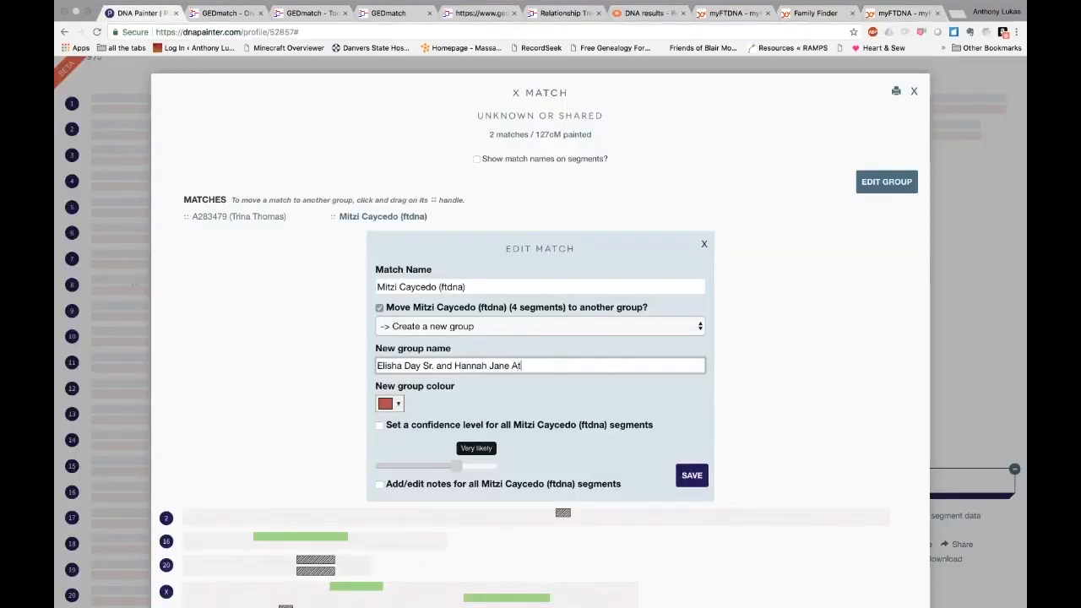
text(on)
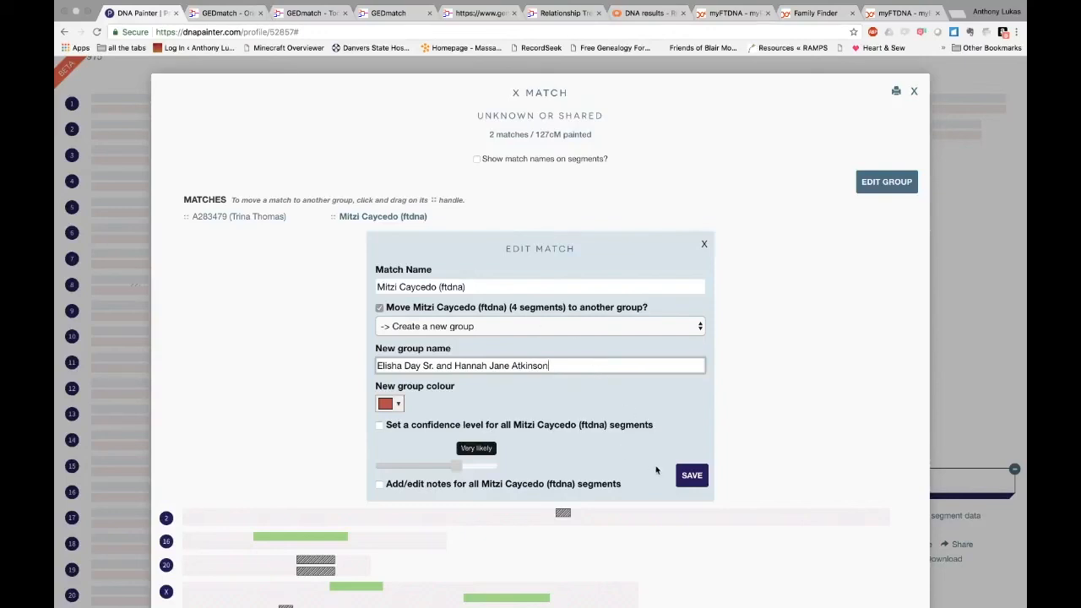
click(690, 476)
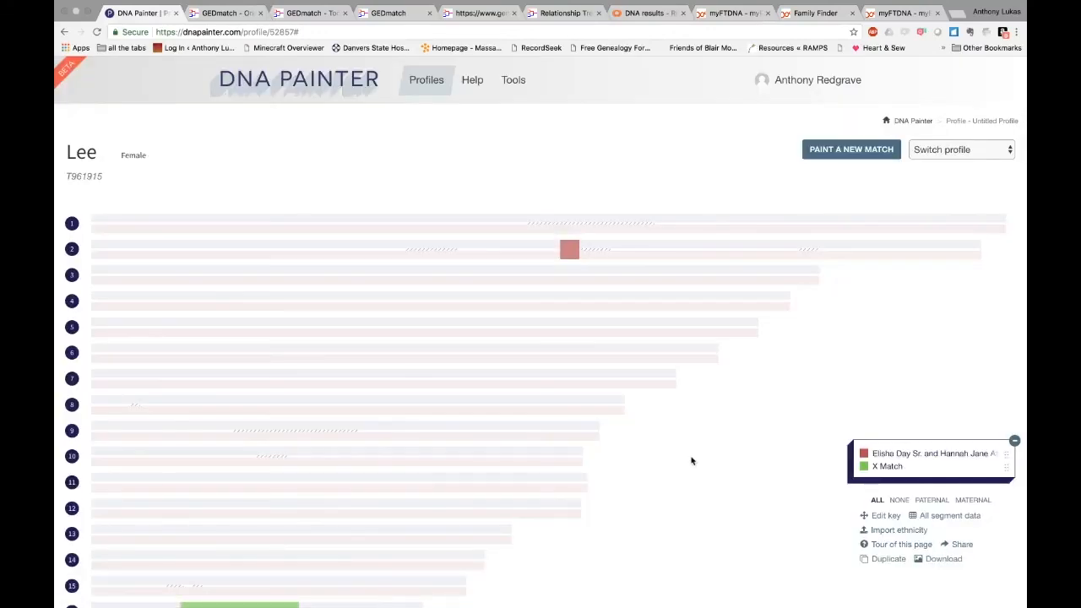
Set the ancestral-couple group's Side to Paternal and save the group
click(889, 457)
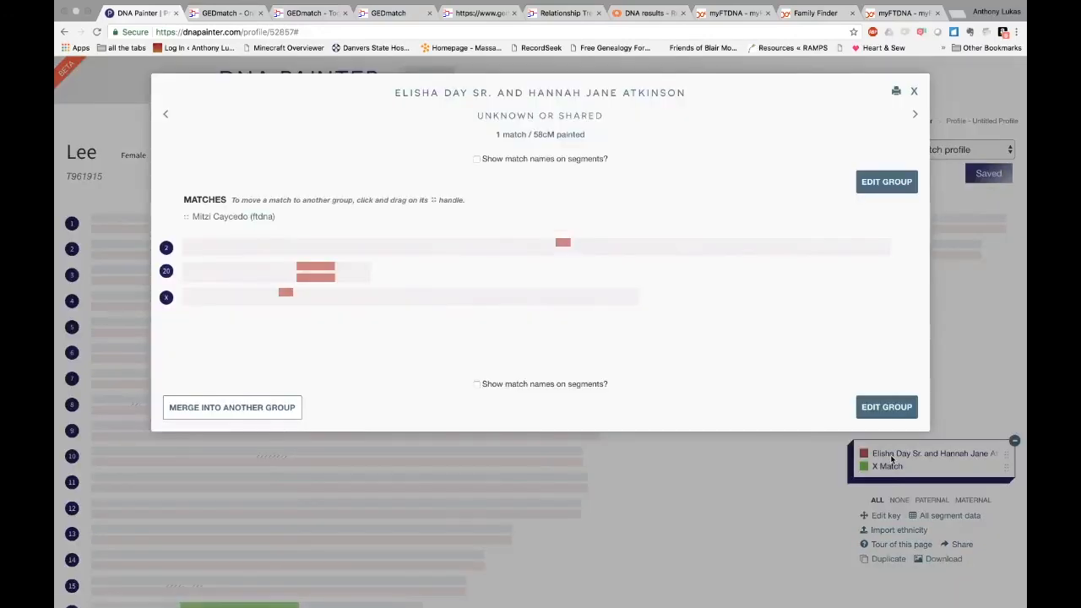
click(876, 182)
click(310, 215)
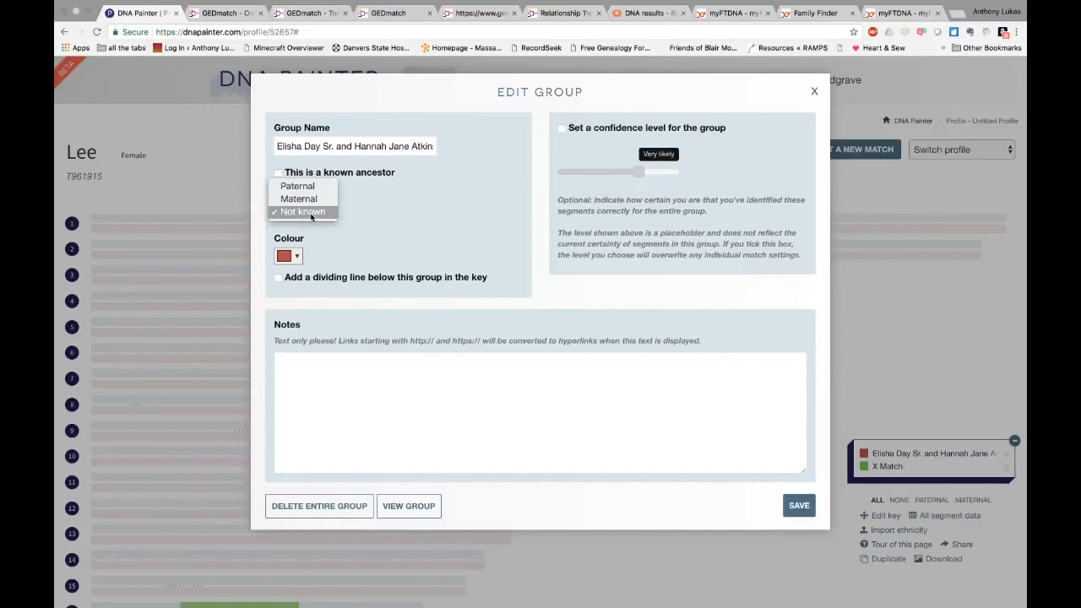
click(311, 186)
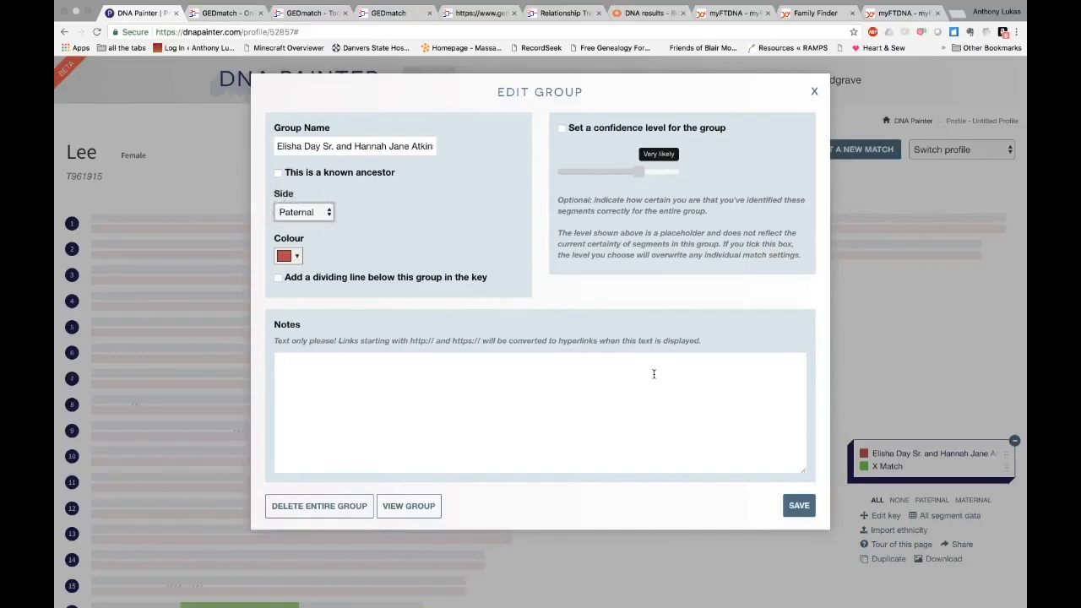
click(799, 505)
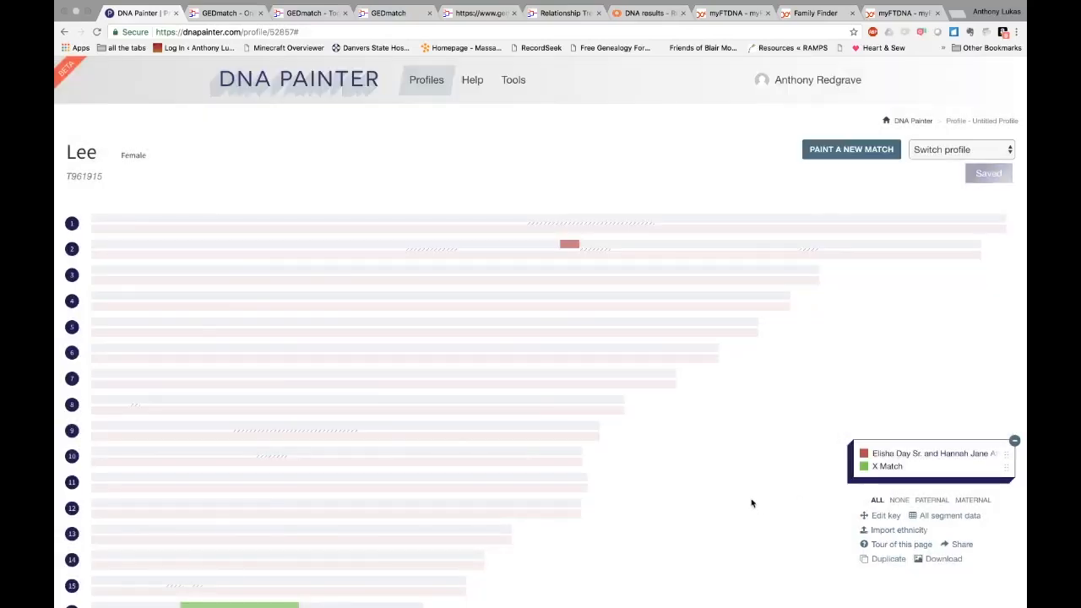
scroll(752, 504, down, 5)
scroll(752, 503, up, 2)
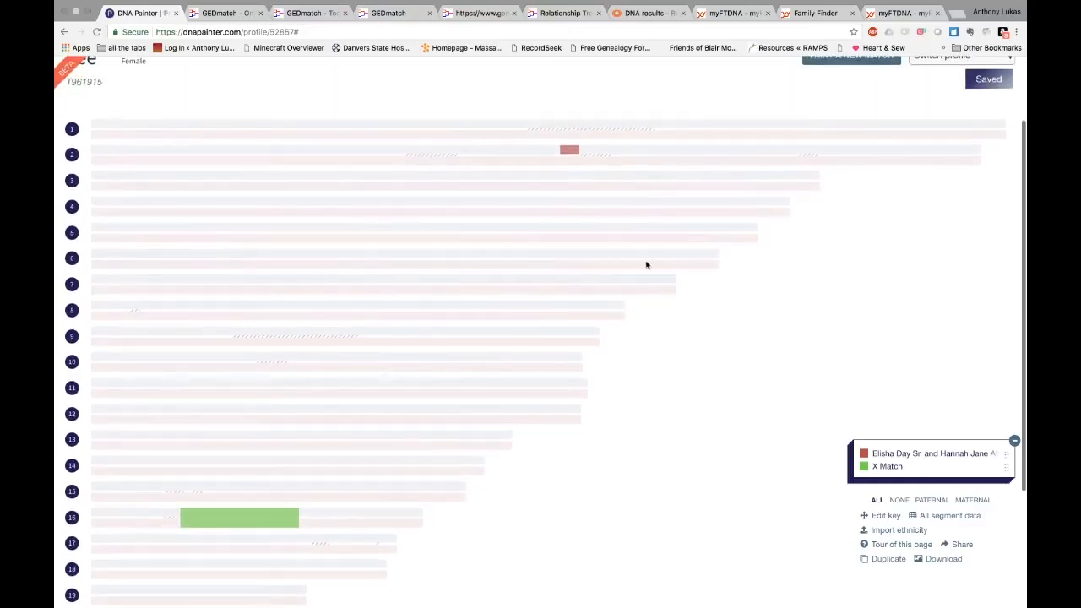